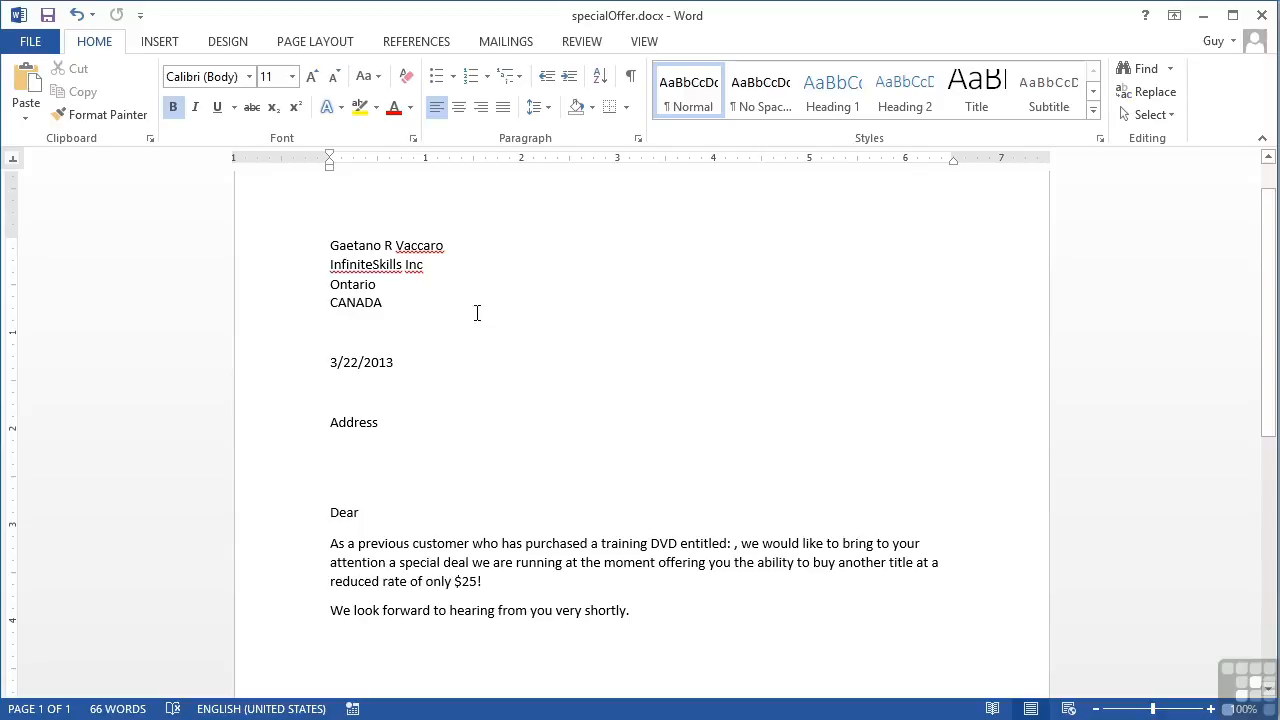
# Connect the letter to sample2013.accdb in WorkingFiles\Chapter 11 as the existing recipient list
pyautogui.click(491, 41)
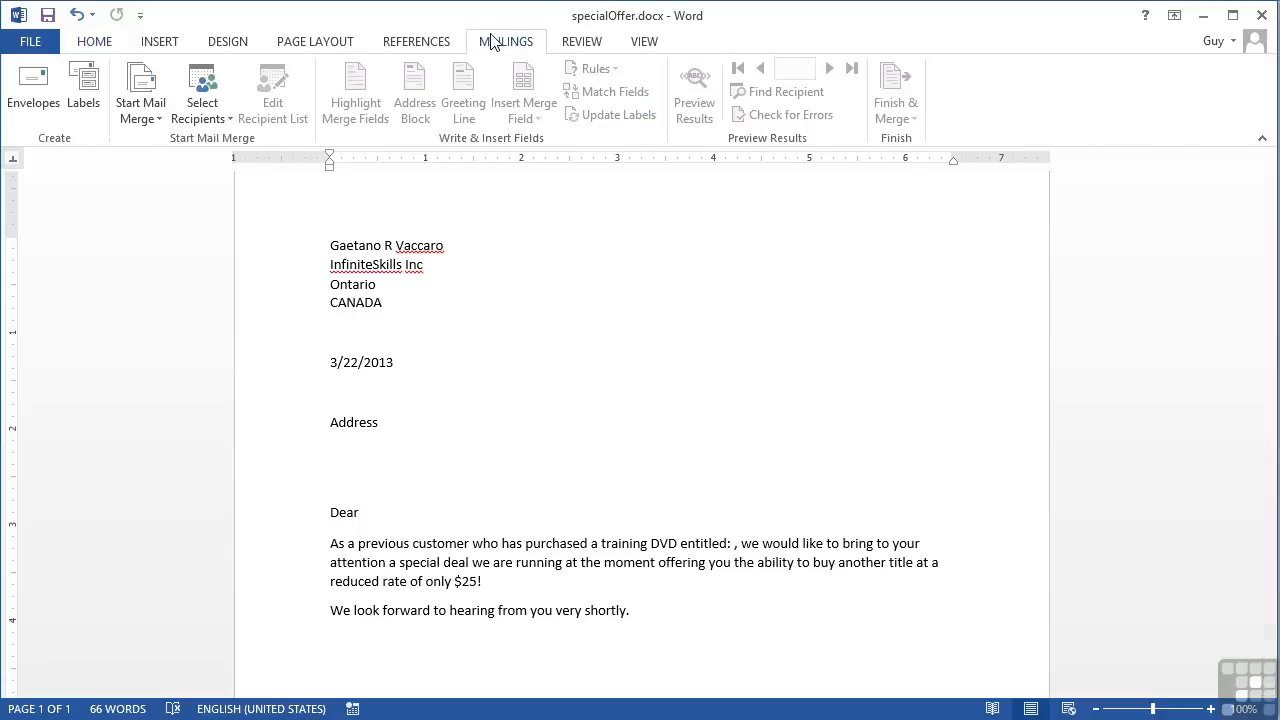
pyautogui.click(205, 118)
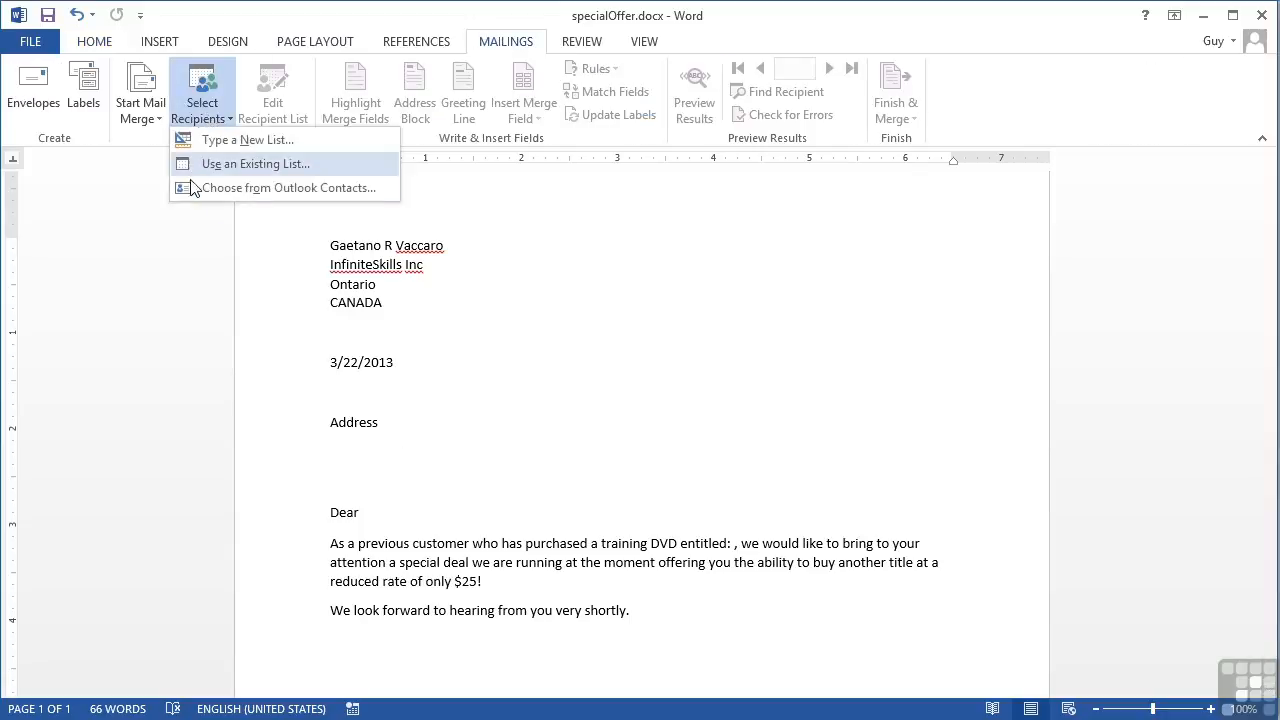
pyautogui.click(263, 168)
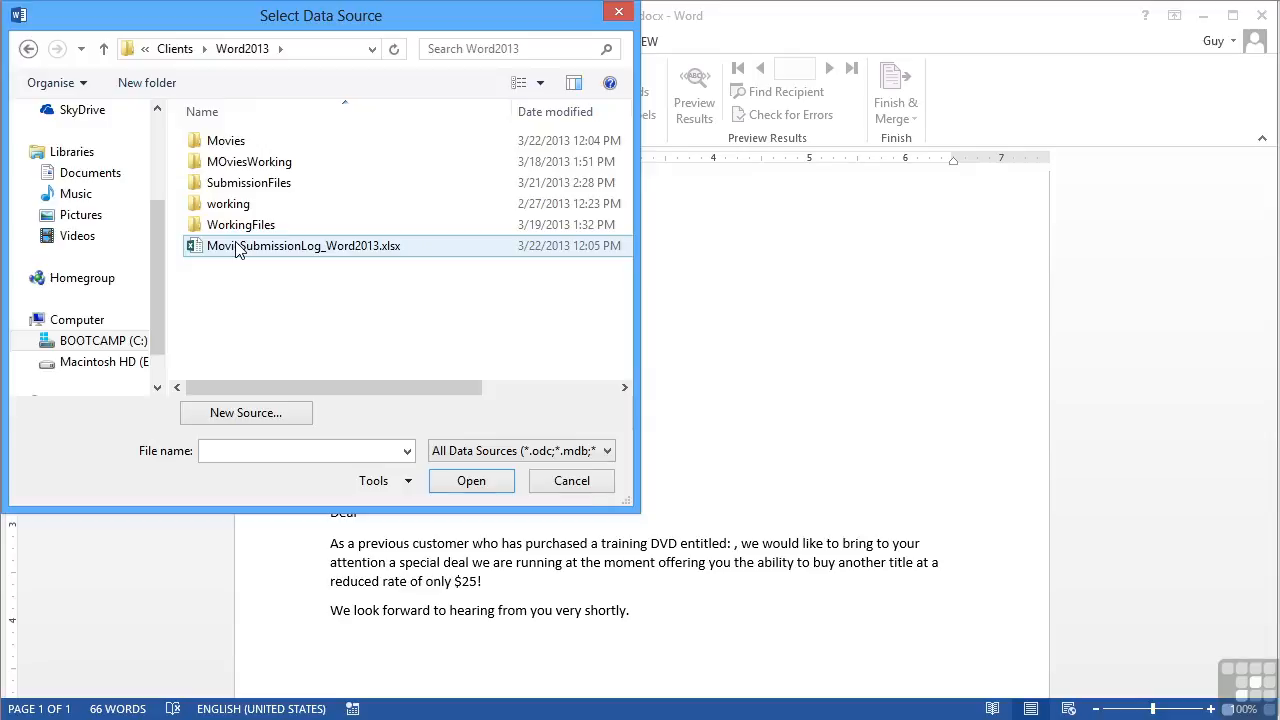
pyautogui.doubleClick(245, 224)
pyautogui.doubleClick(246, 351)
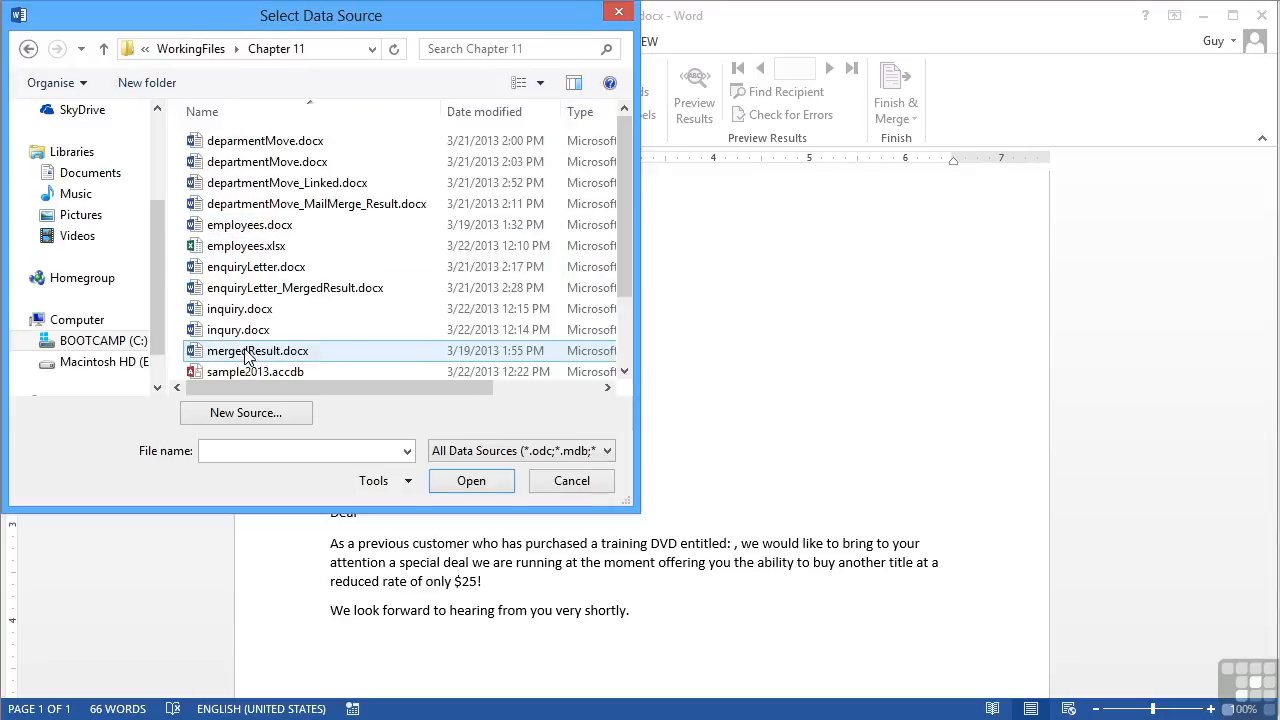
pyautogui.scroll(-1, 290, 325)
pyautogui.click(272, 333)
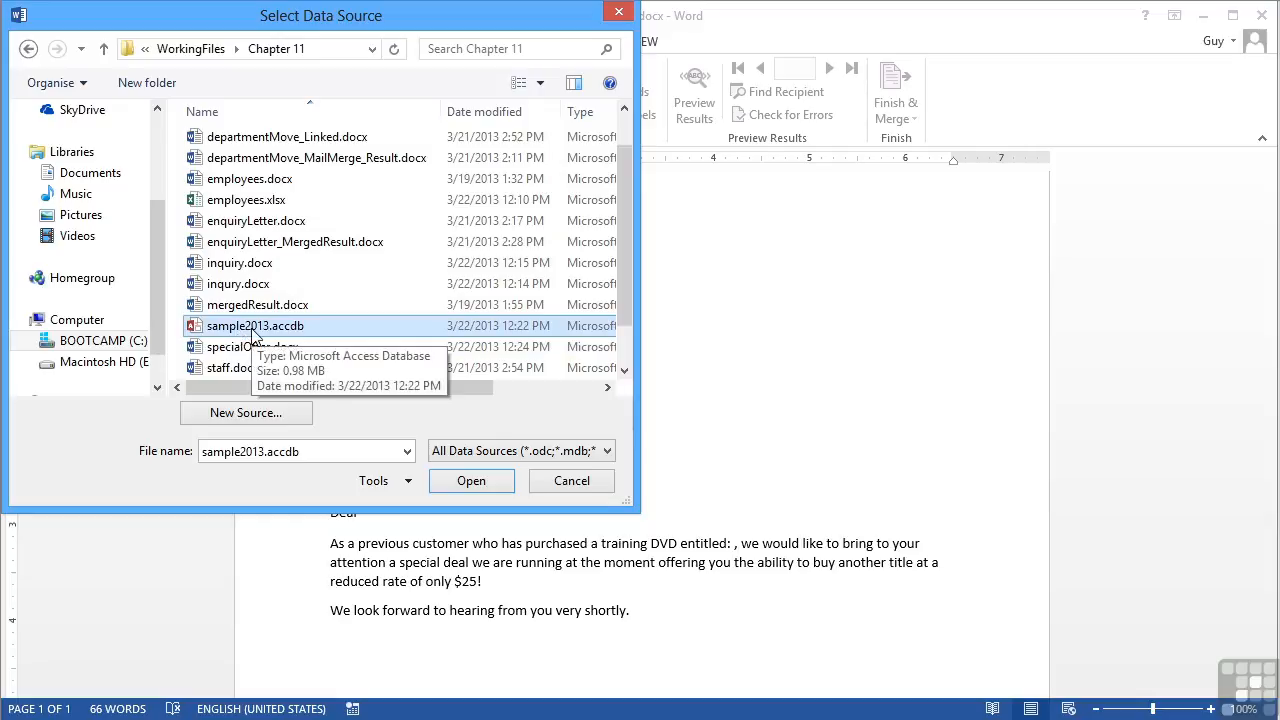
pyautogui.click(471, 480)
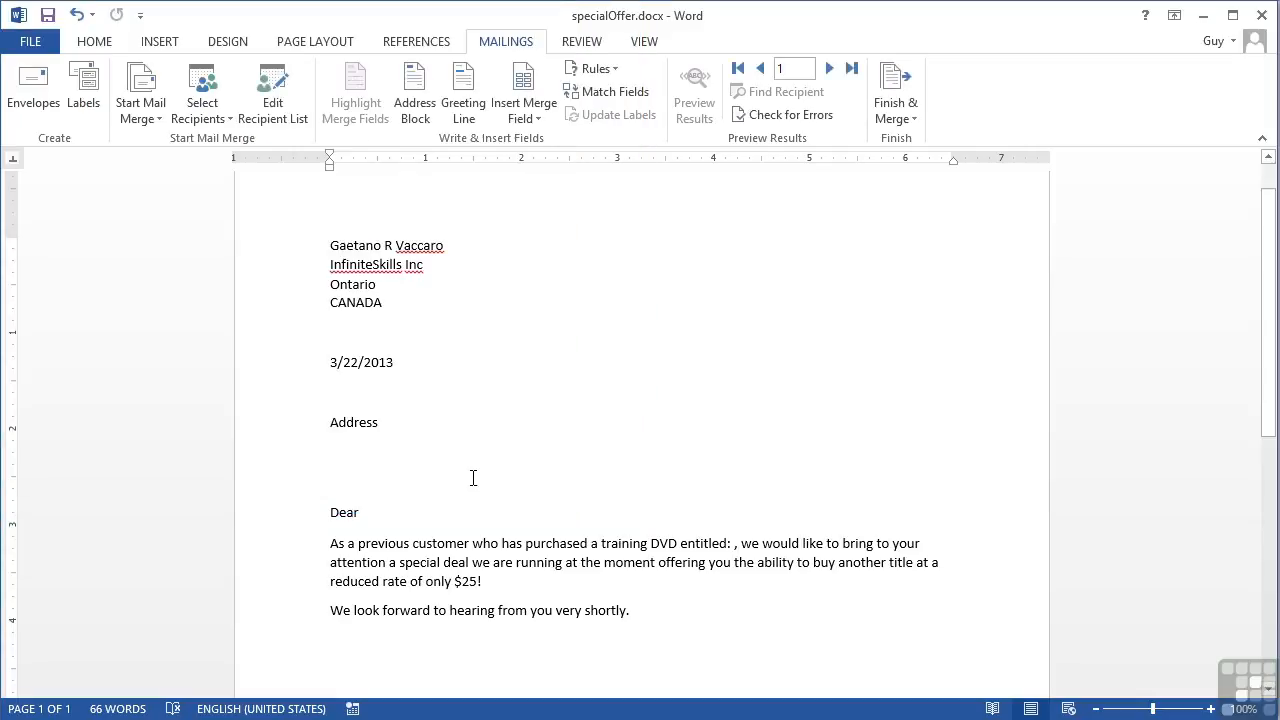
# Replace the Address line with First_Name and Surname fields, plus TownCity on the next line
pyautogui.moveTo(394, 420); pyautogui.dragTo(337, 422)
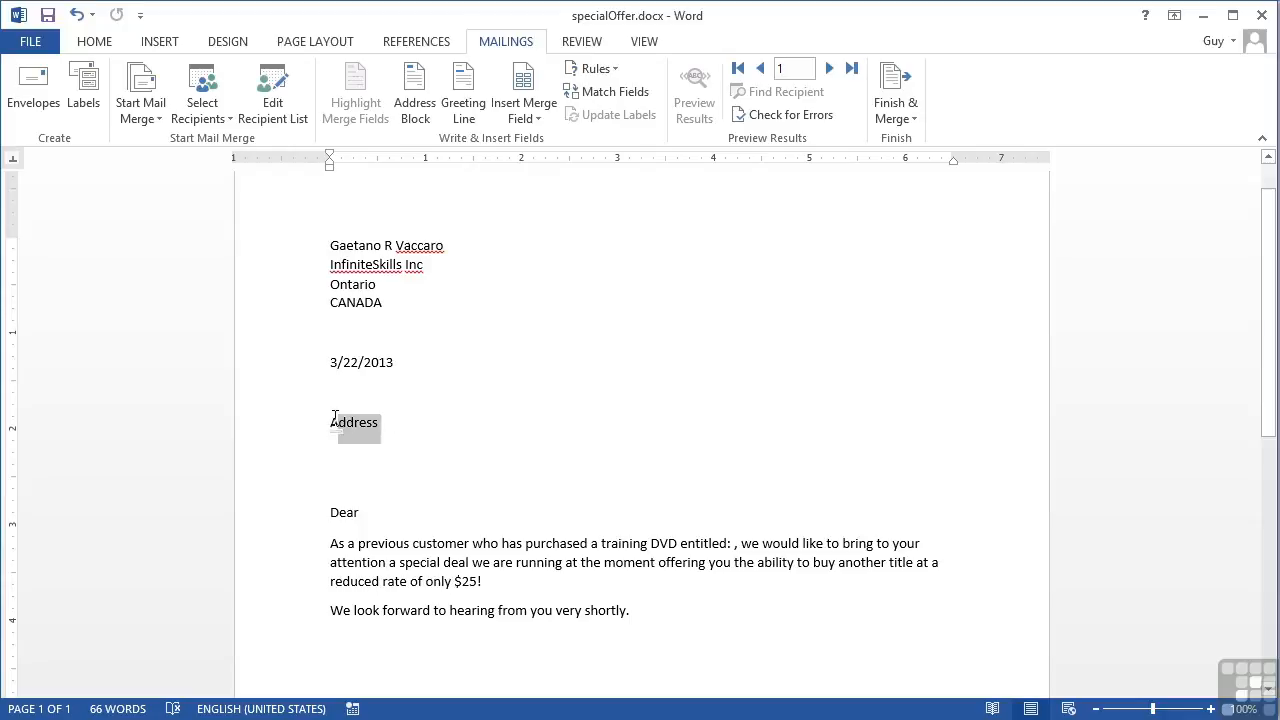
pyautogui.press('Delete')
pyautogui.click(524, 112)
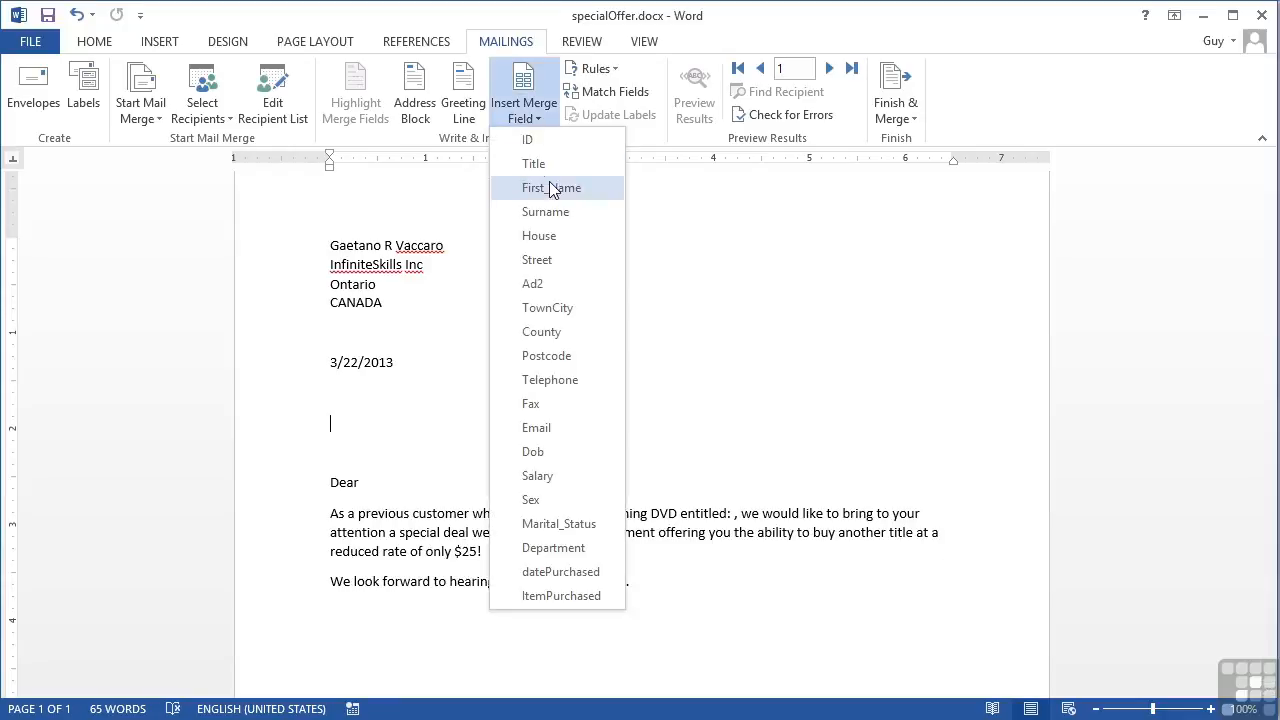
pyautogui.click(550, 184)
pyautogui.click(524, 112)
pyautogui.click(543, 206)
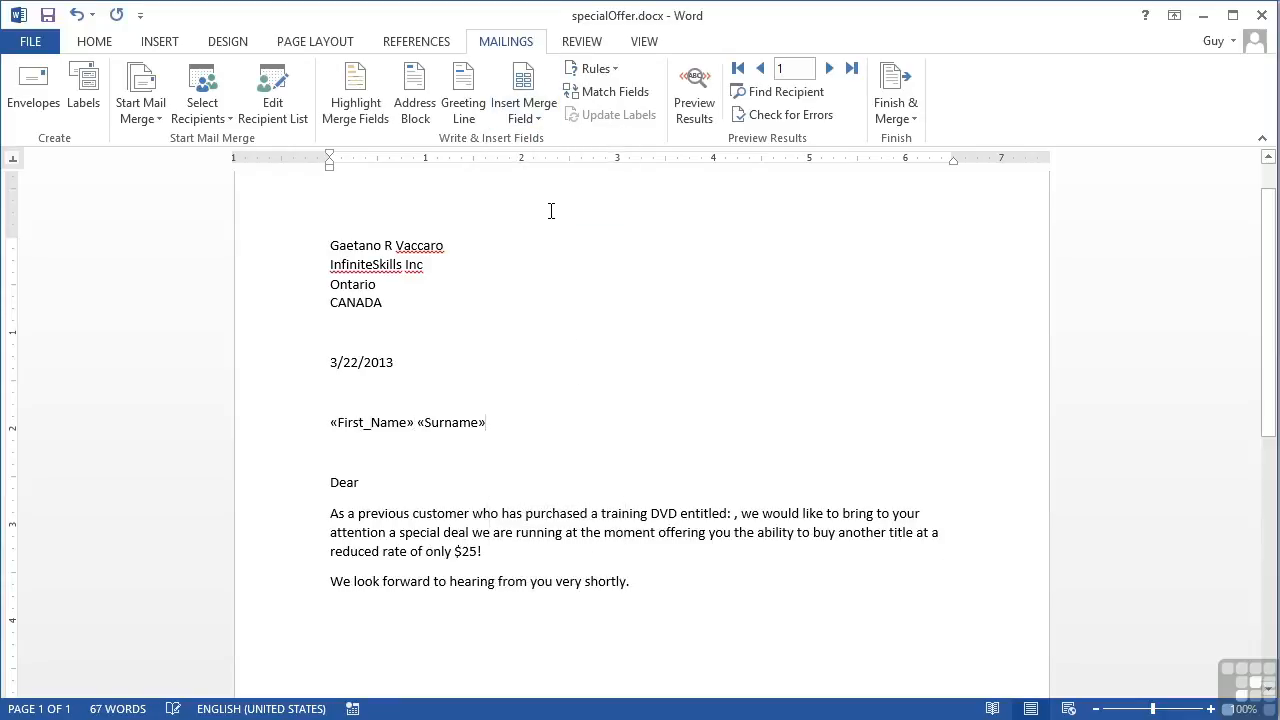
pyautogui.press('Return')
pyautogui.click(537, 122)
pyautogui.click(552, 298)
# Insert First_Name after 'Dear' and ItemPurchased after 'entitled:'
pyautogui.press('Down')
pyautogui.press('Down')
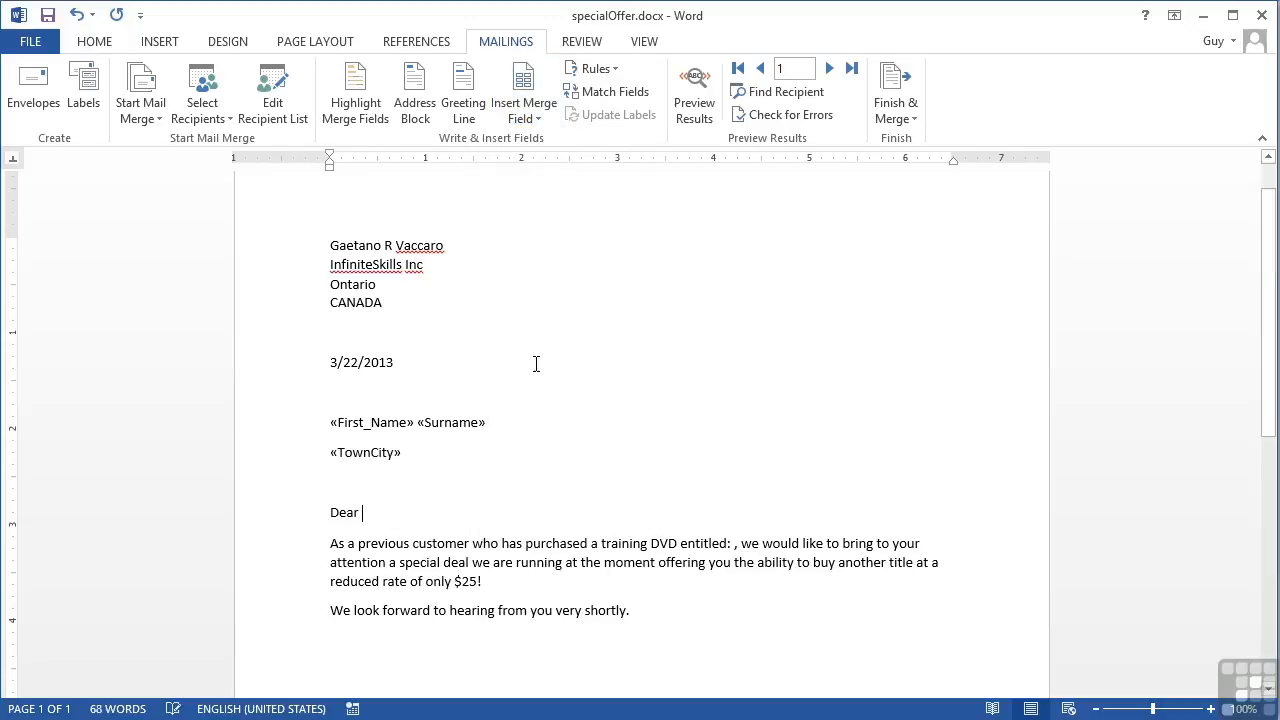
pyautogui.click(531, 120)
pyautogui.click(540, 191)
pyautogui.click(738, 545)
pyautogui.click(531, 120)
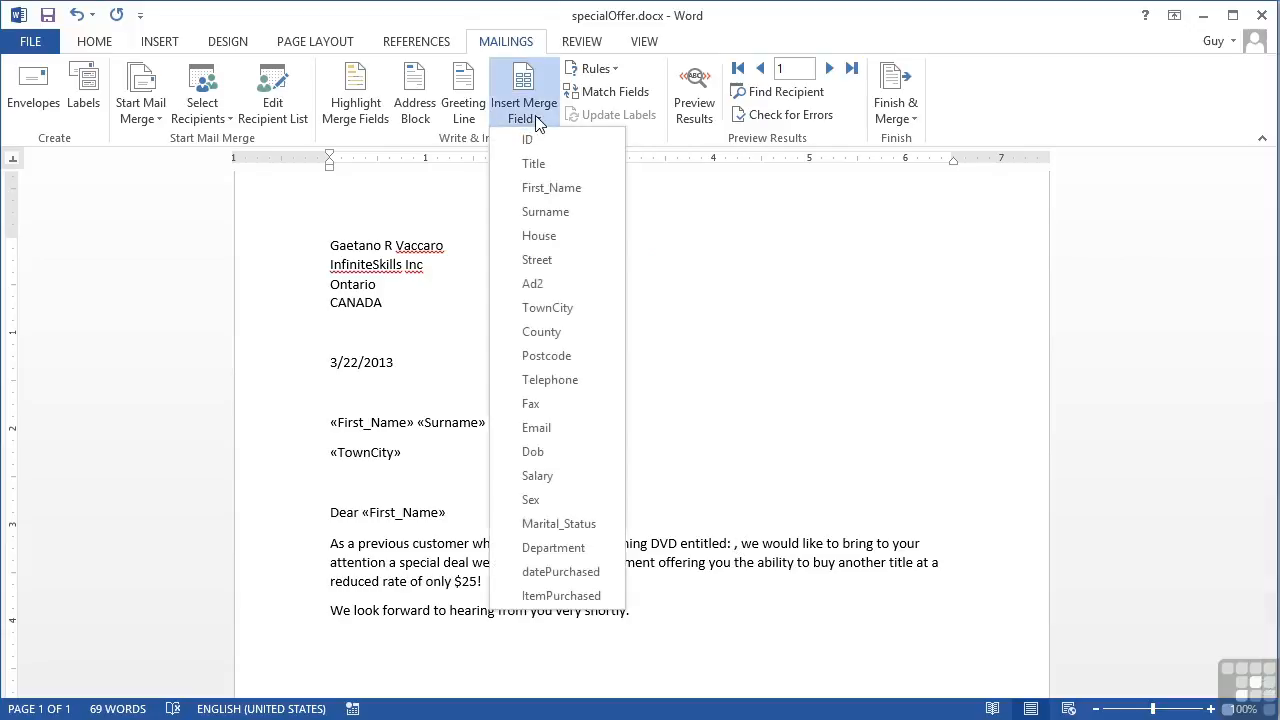
pyautogui.click(565, 595)
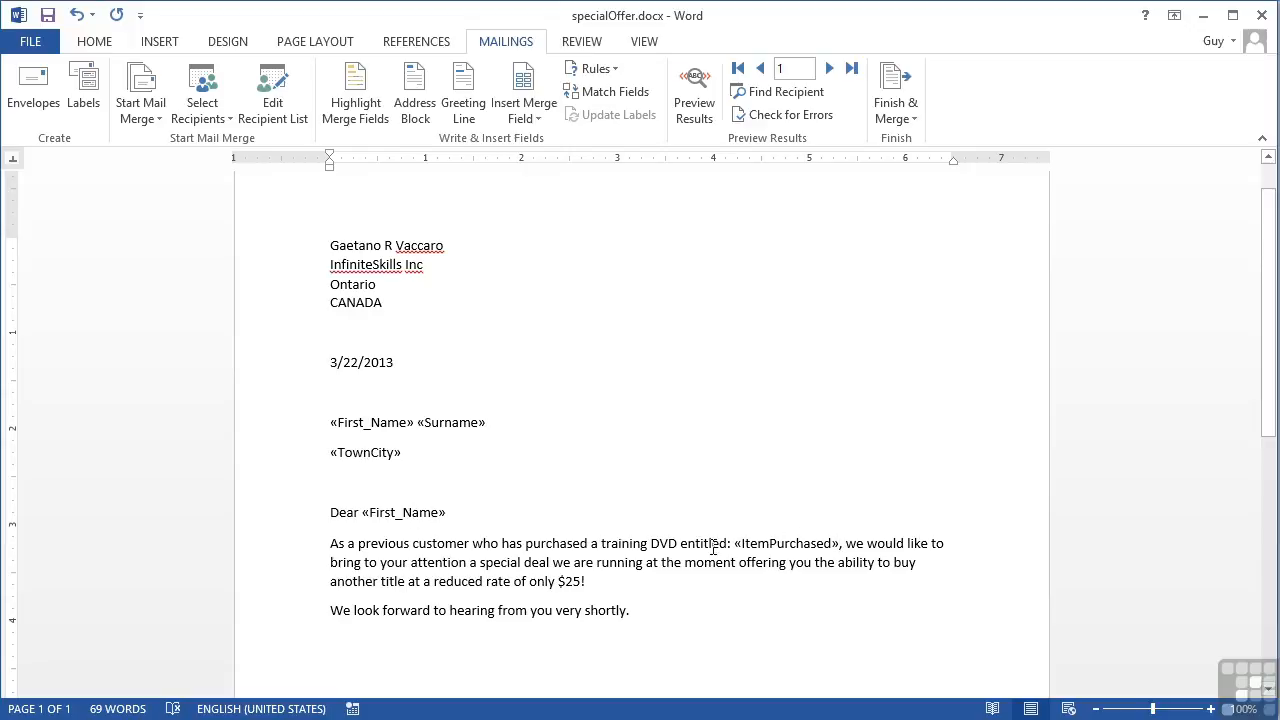
pyautogui.click(693, 86)
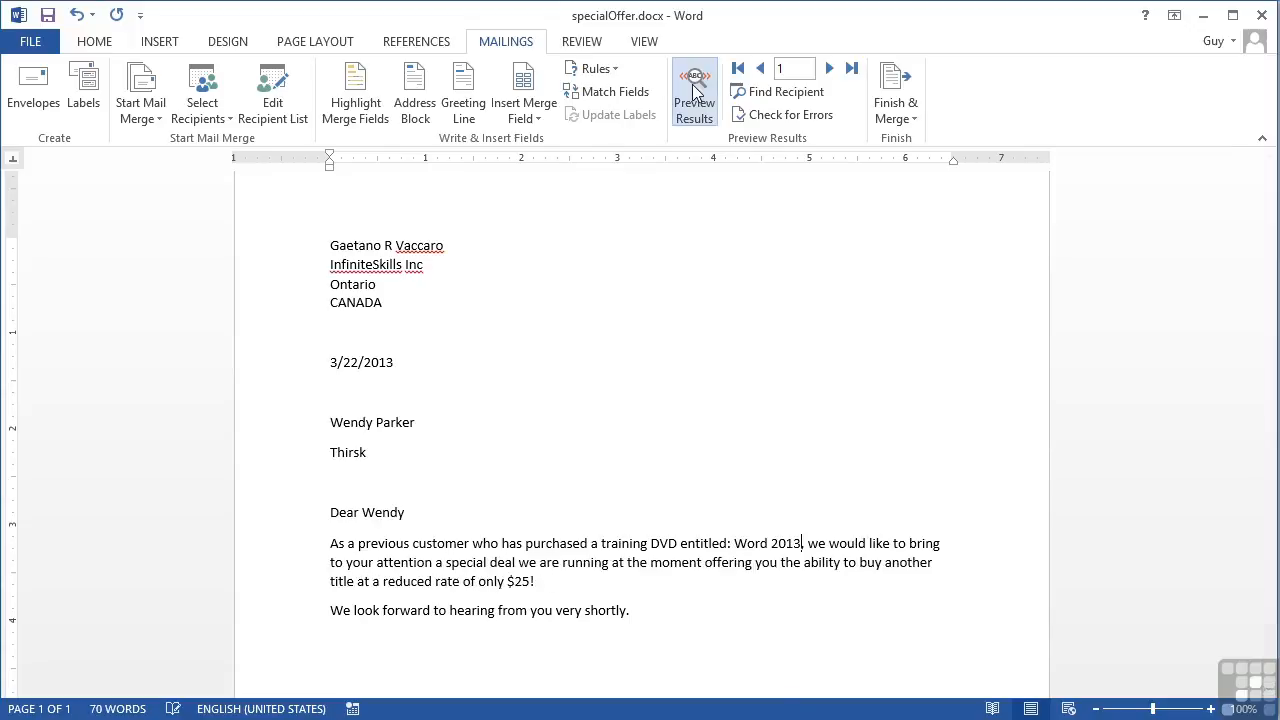
pyautogui.click(829, 70)
pyautogui.click(829, 70)
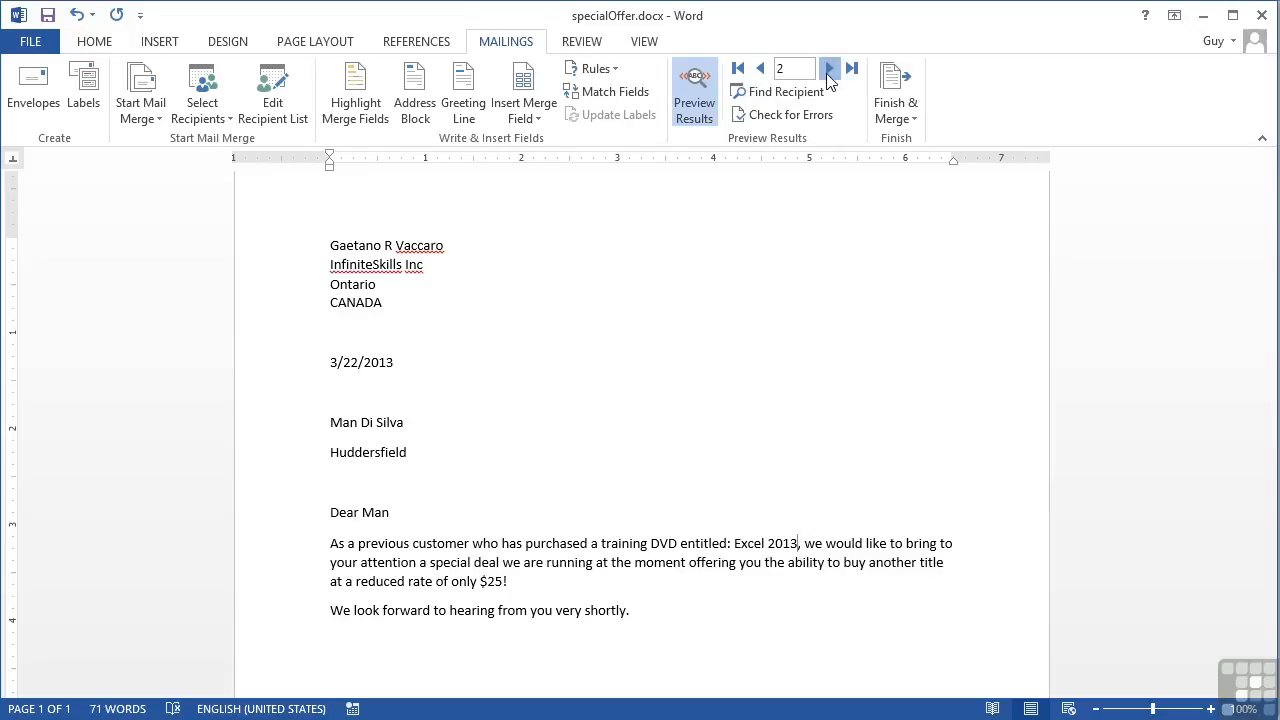
pyautogui.click(829, 70)
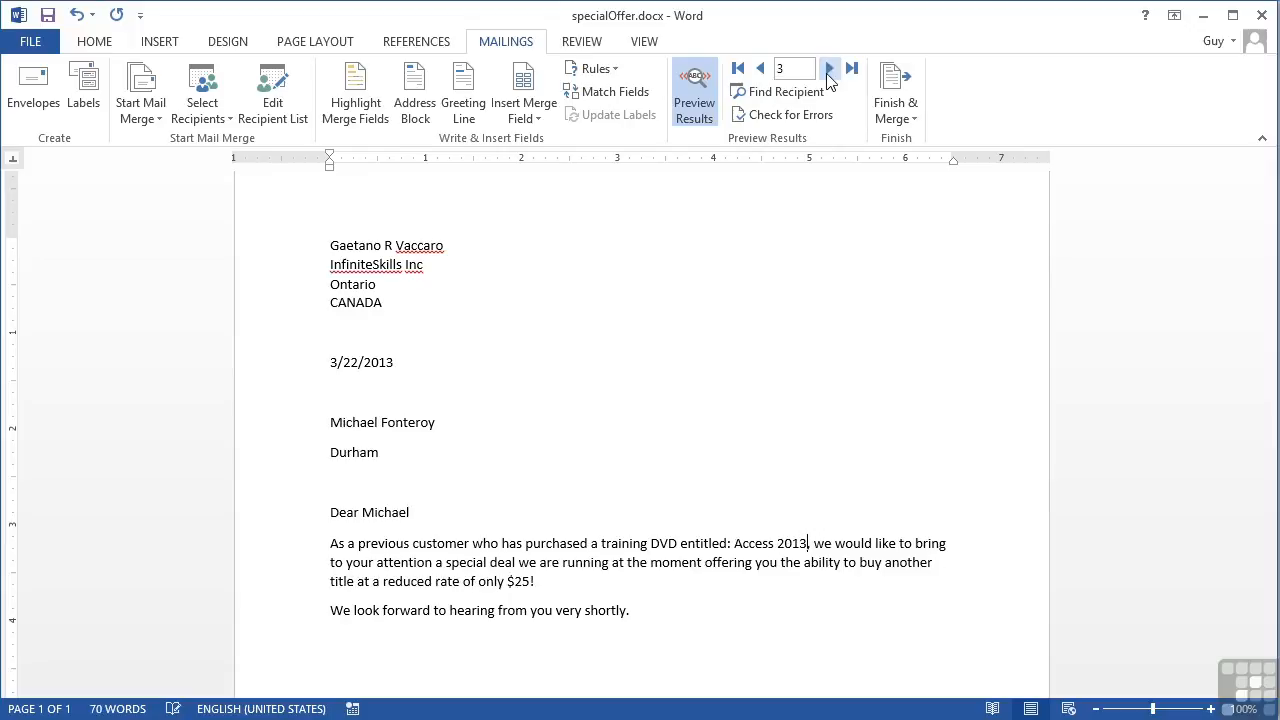
pyautogui.click(829, 70)
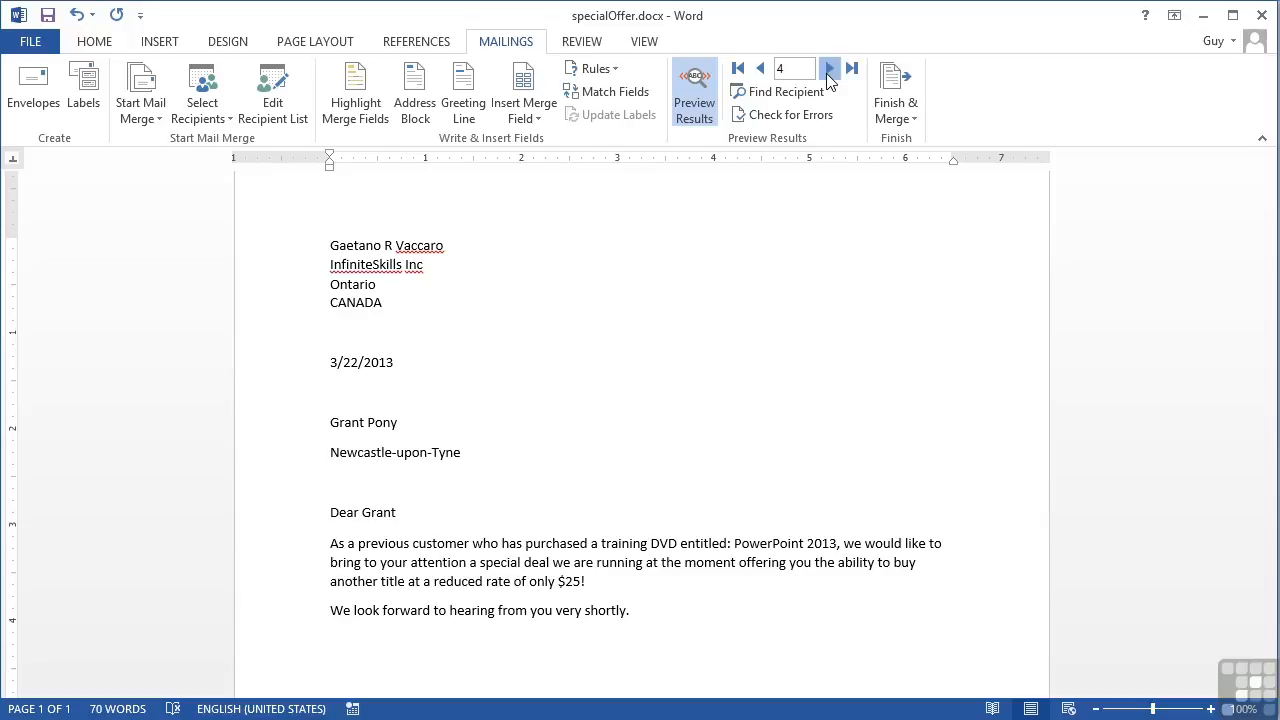
pyautogui.click(829, 70)
pyautogui.click(738, 68)
pyautogui.click(697, 95)
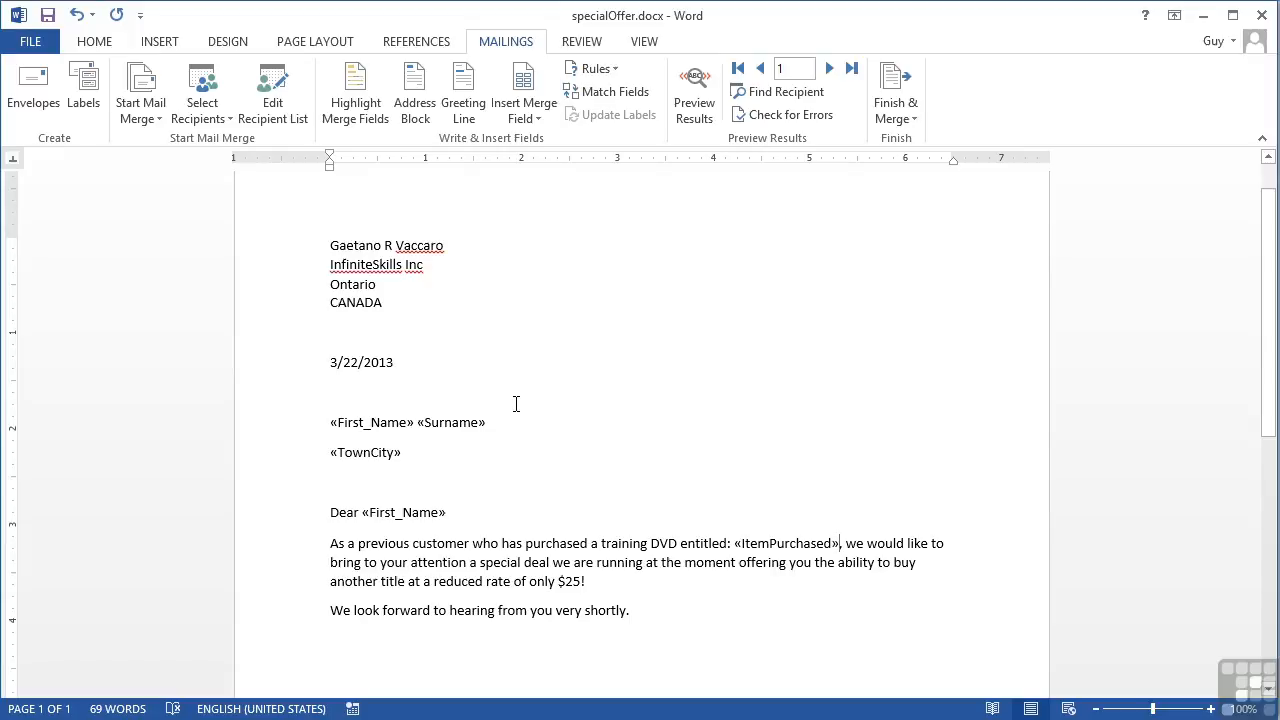
# Open the recipient list and untick the second, fifth, seventh and one further recipient
pyautogui.click(281, 107)
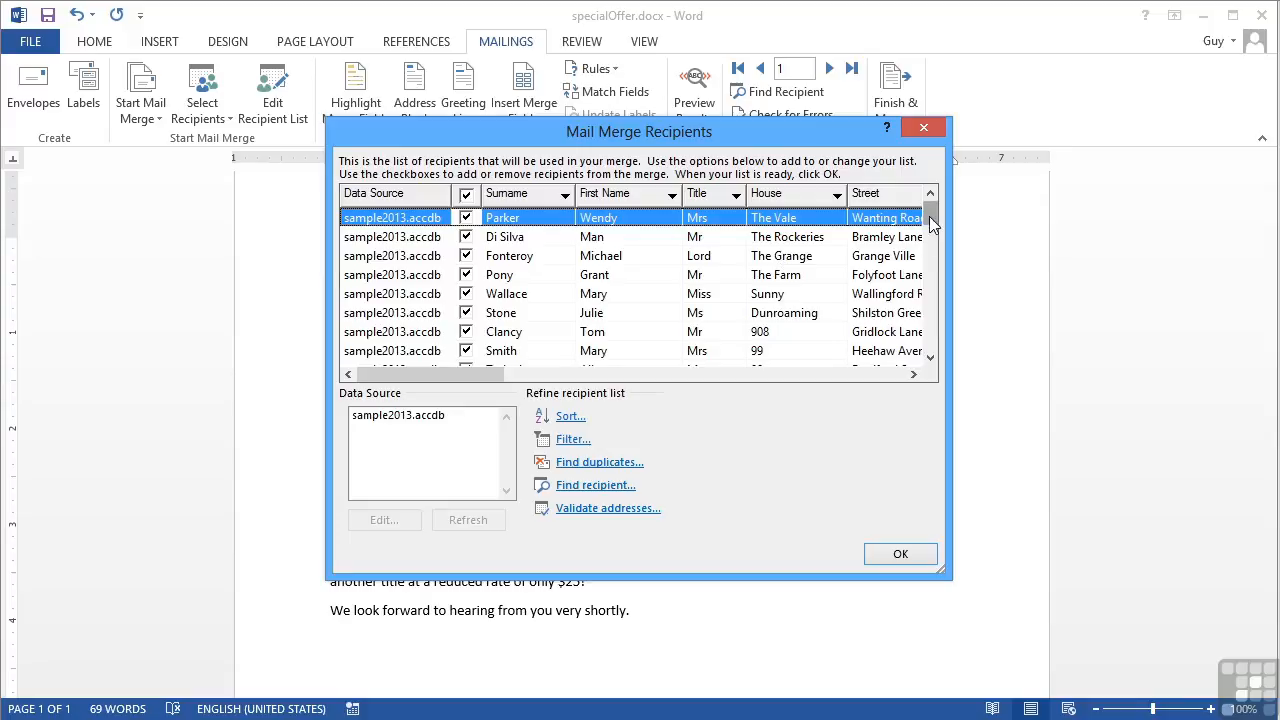
pyautogui.moveTo(930, 222)
pyautogui.mouseDown()
pyautogui.moveTo(932, 337)
pyautogui.moveTo(929, 210)
pyautogui.mouseUp()
pyautogui.click(466, 237)
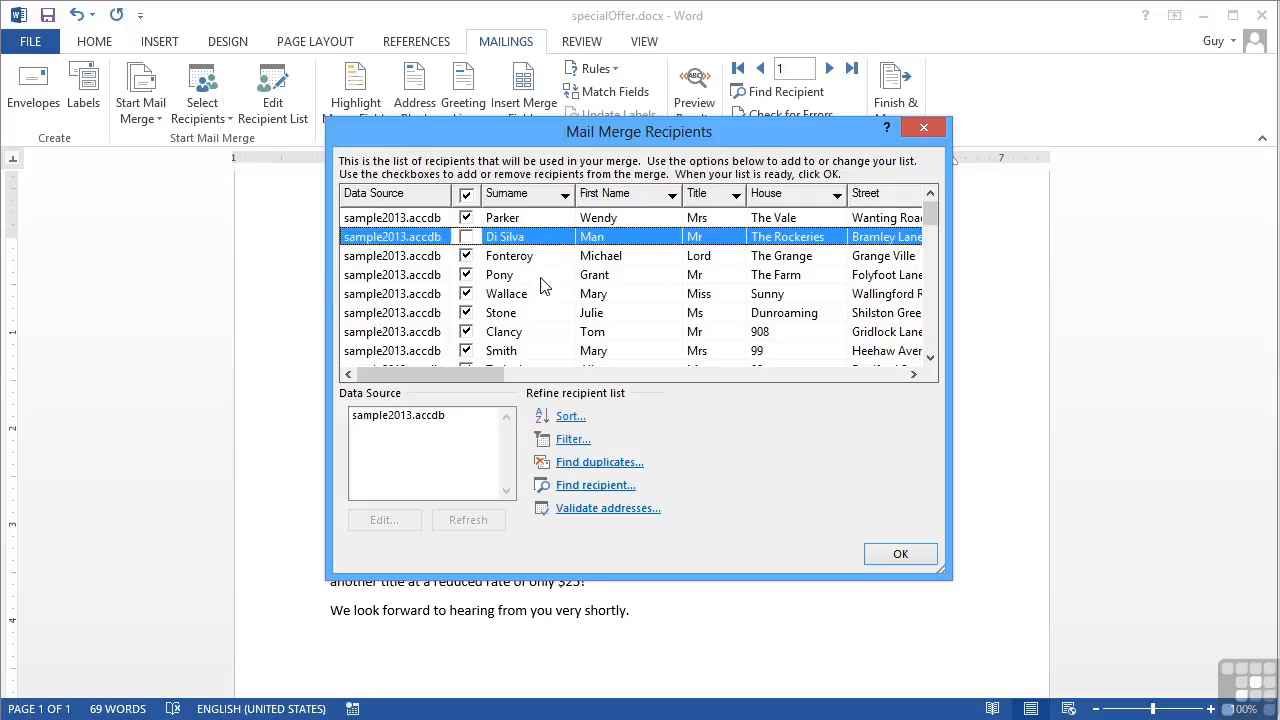
pyautogui.click(466, 294)
pyautogui.click(467, 332)
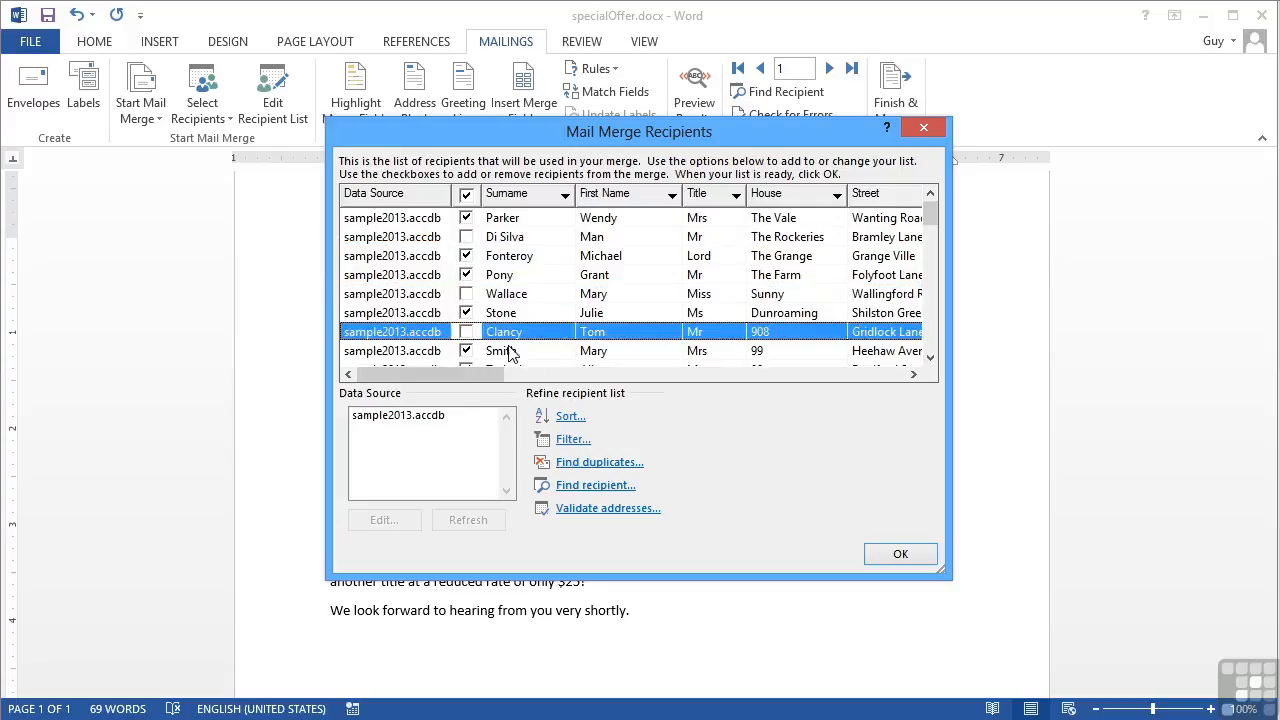
pyautogui.scroll(-2, 490, 348)
pyautogui.click(467, 332)
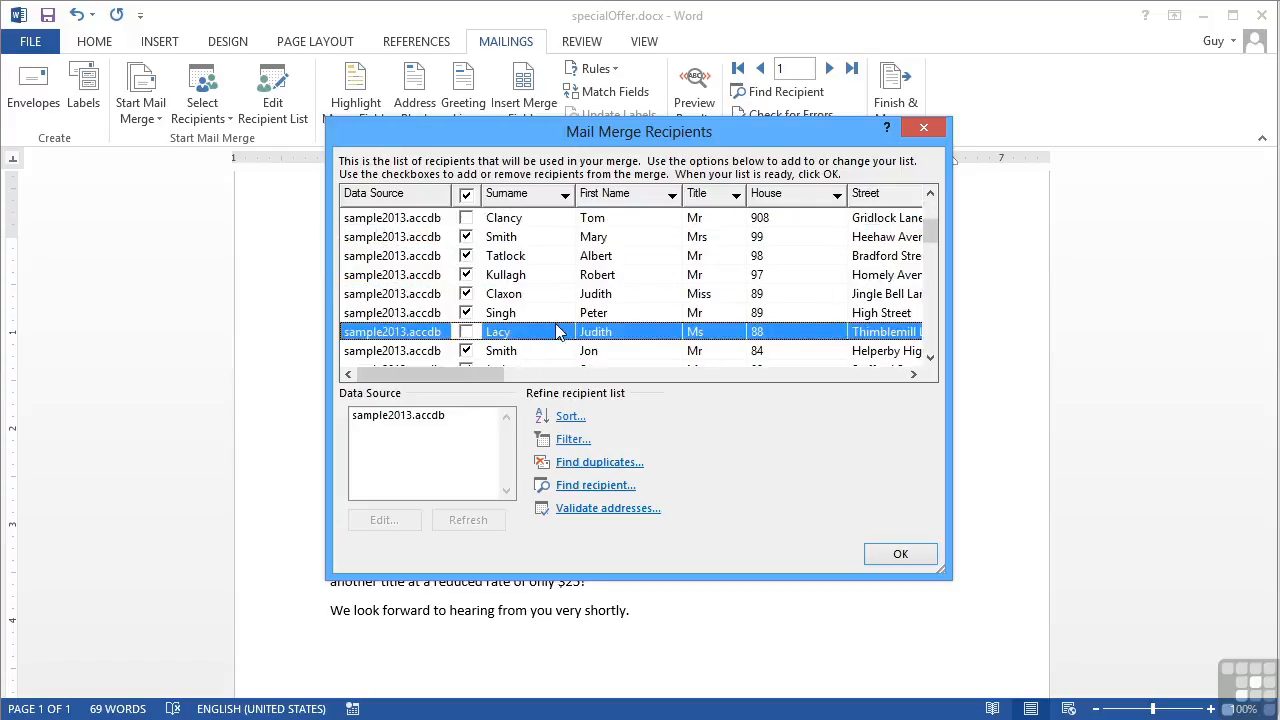
pyautogui.scroll(2, 558, 333)
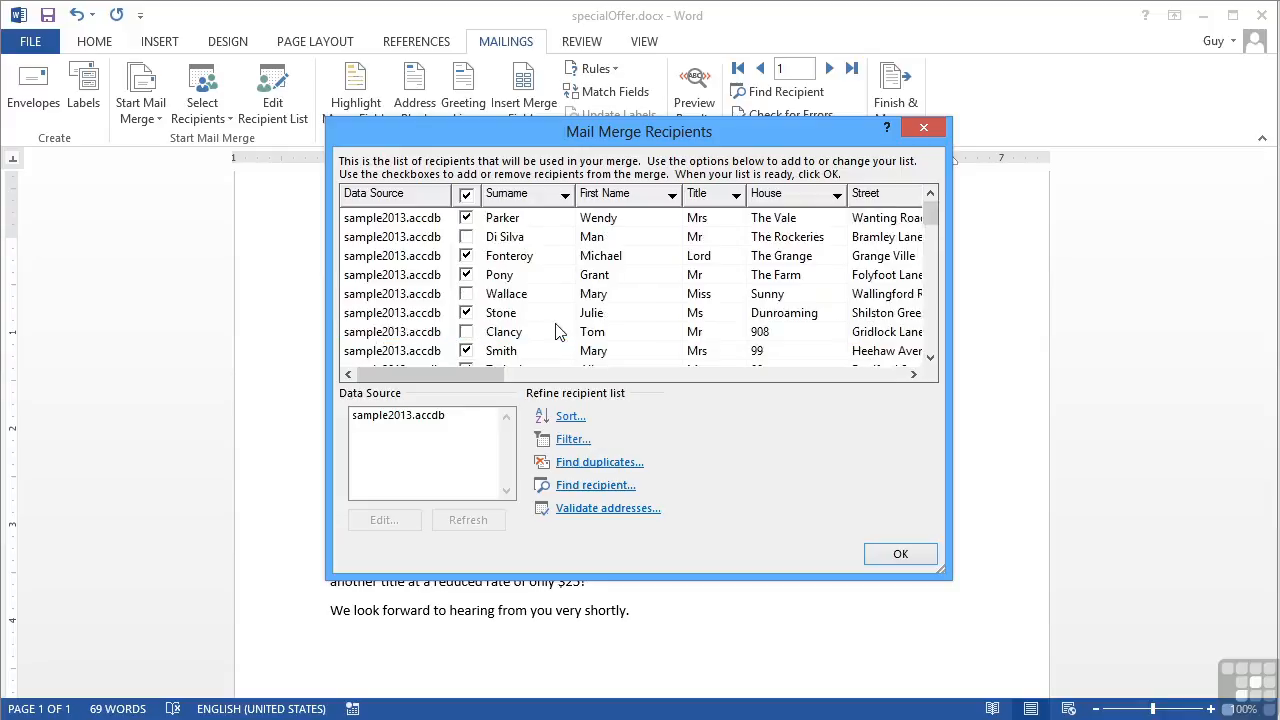
# Re-include all recipients using the header checkbox and scroll right to the address columns
pyautogui.click(467, 197)
pyautogui.click(467, 197)
pyautogui.moveTo(490, 375); pyautogui.dragTo(603, 378)
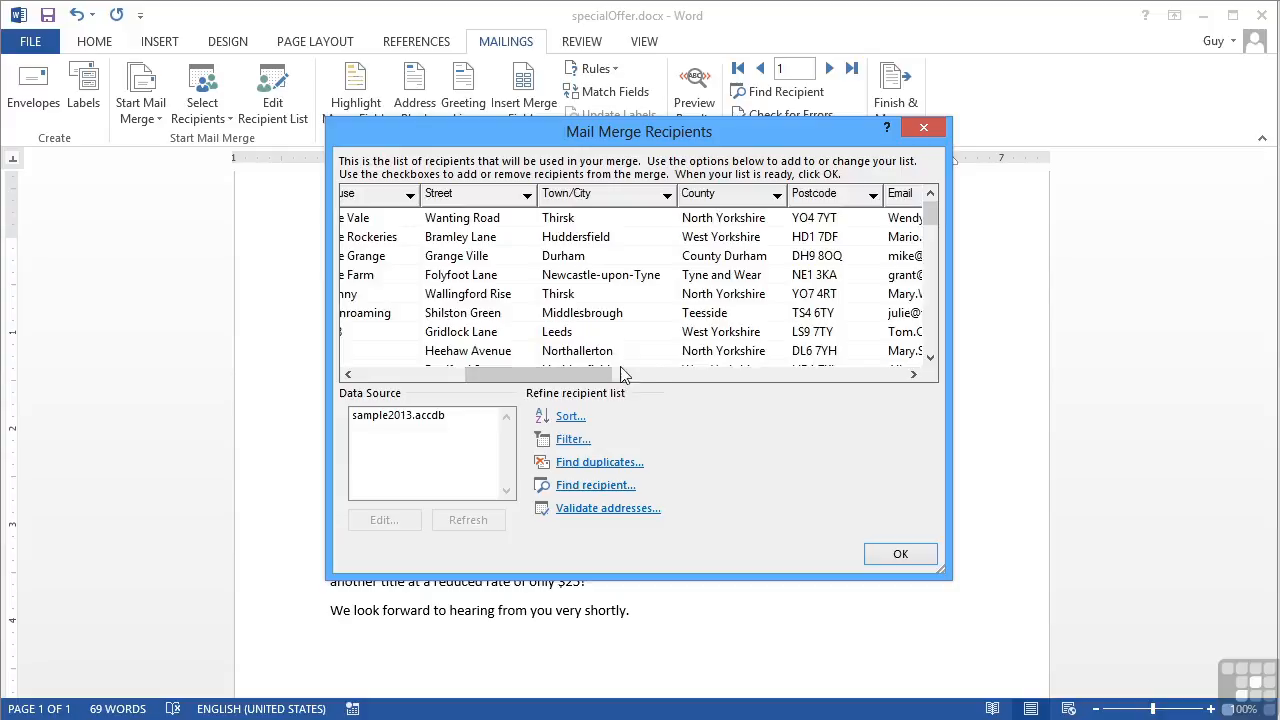
# Sort the recipients by County, then by Town/City, both ascending
pyautogui.click(570, 420)
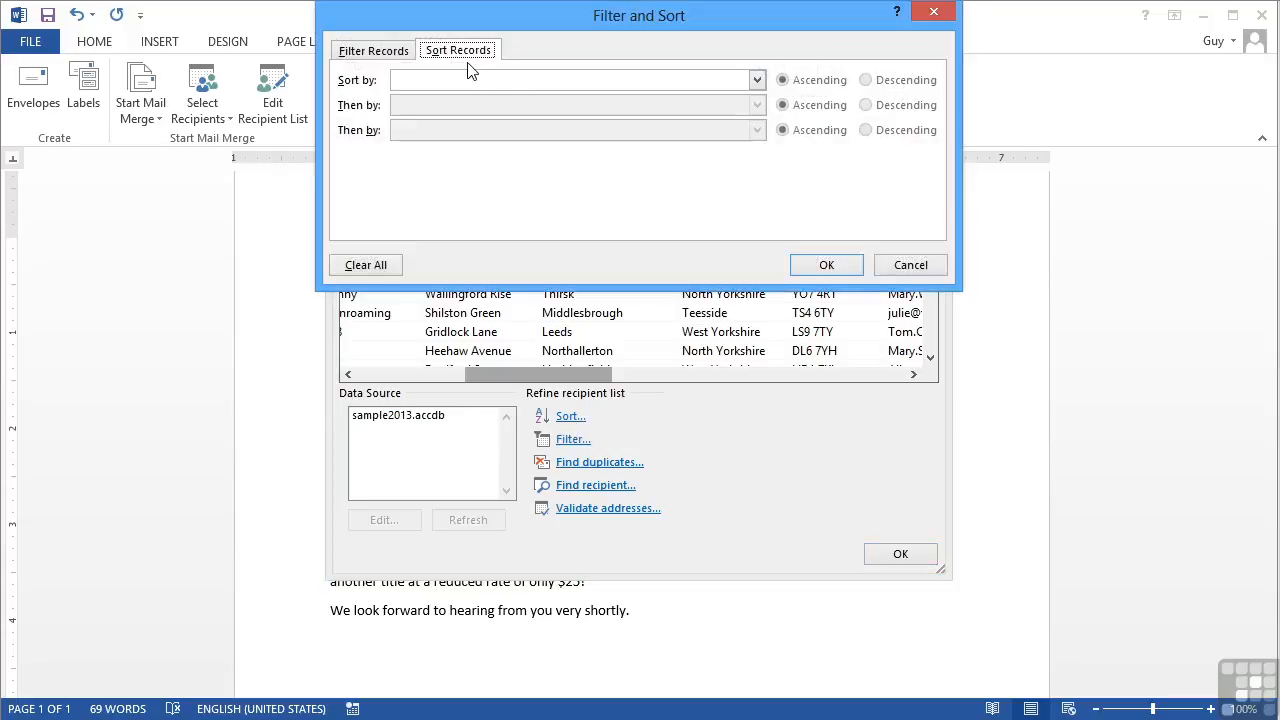
pyautogui.click(757, 80)
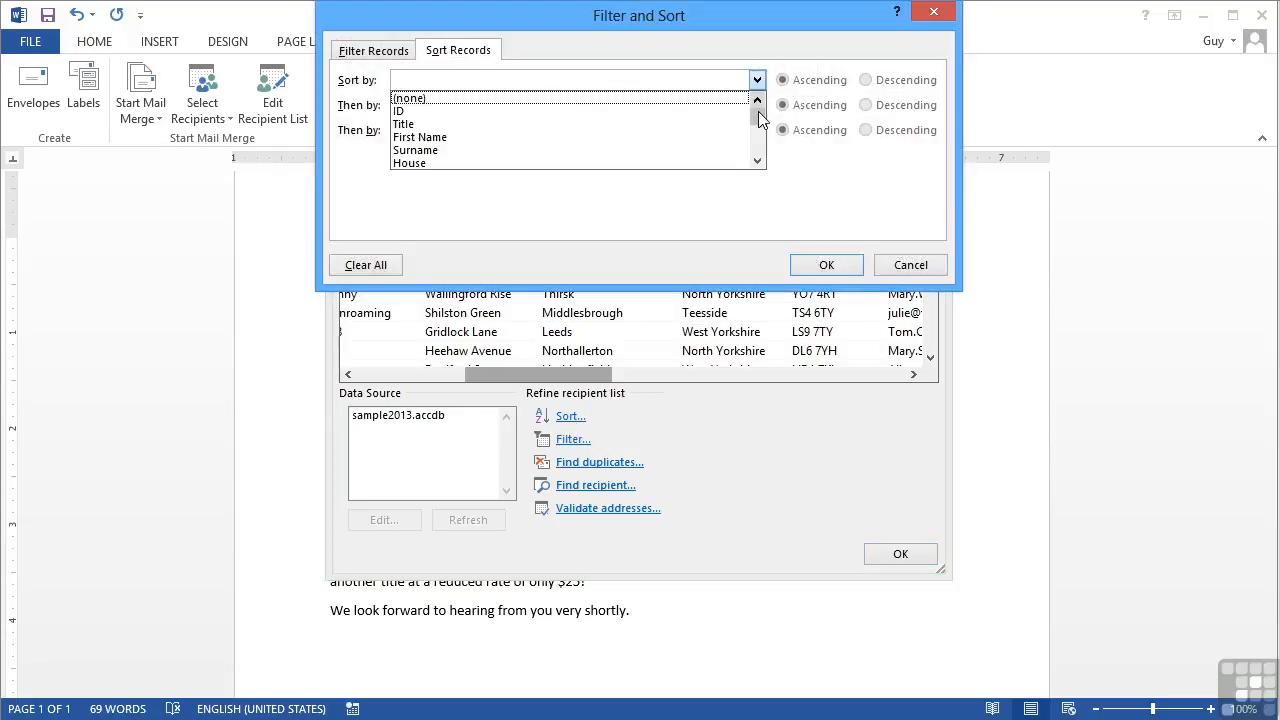
pyautogui.click(757, 162)
pyautogui.click(757, 162)
pyautogui.click(757, 162)
pyautogui.click(757, 162)
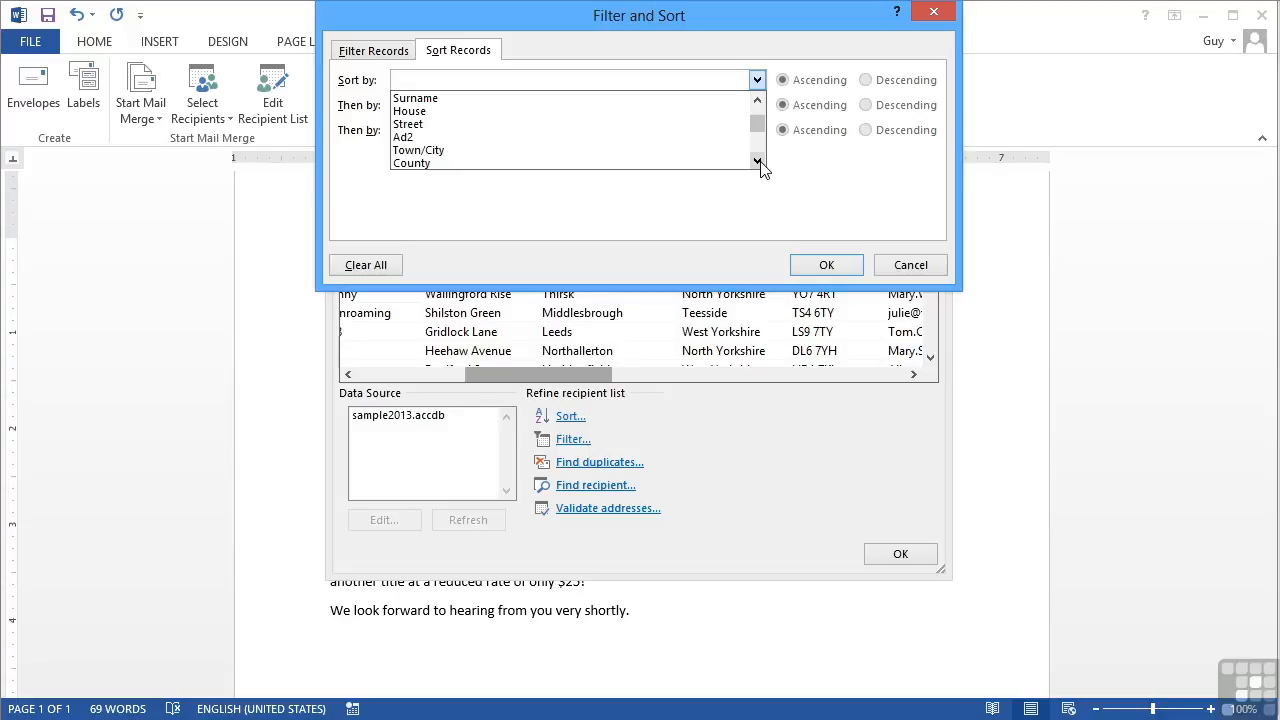
pyautogui.click(757, 162)
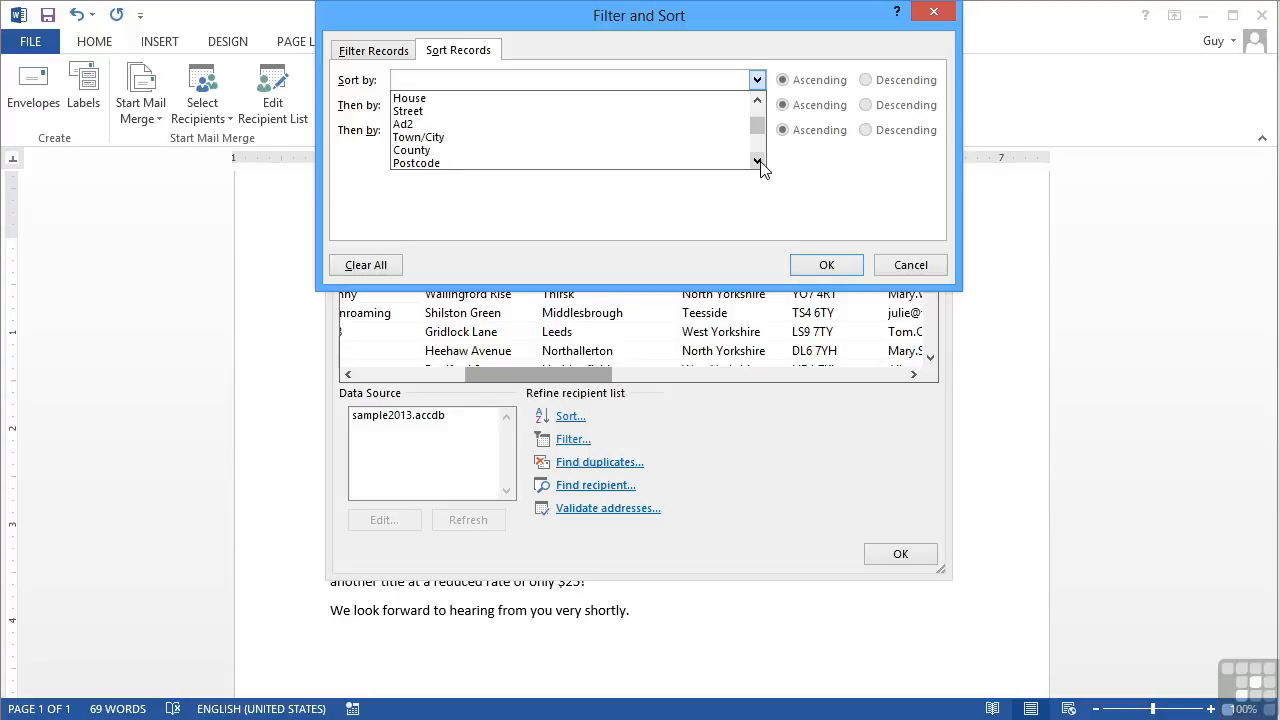
pyautogui.click(468, 151)
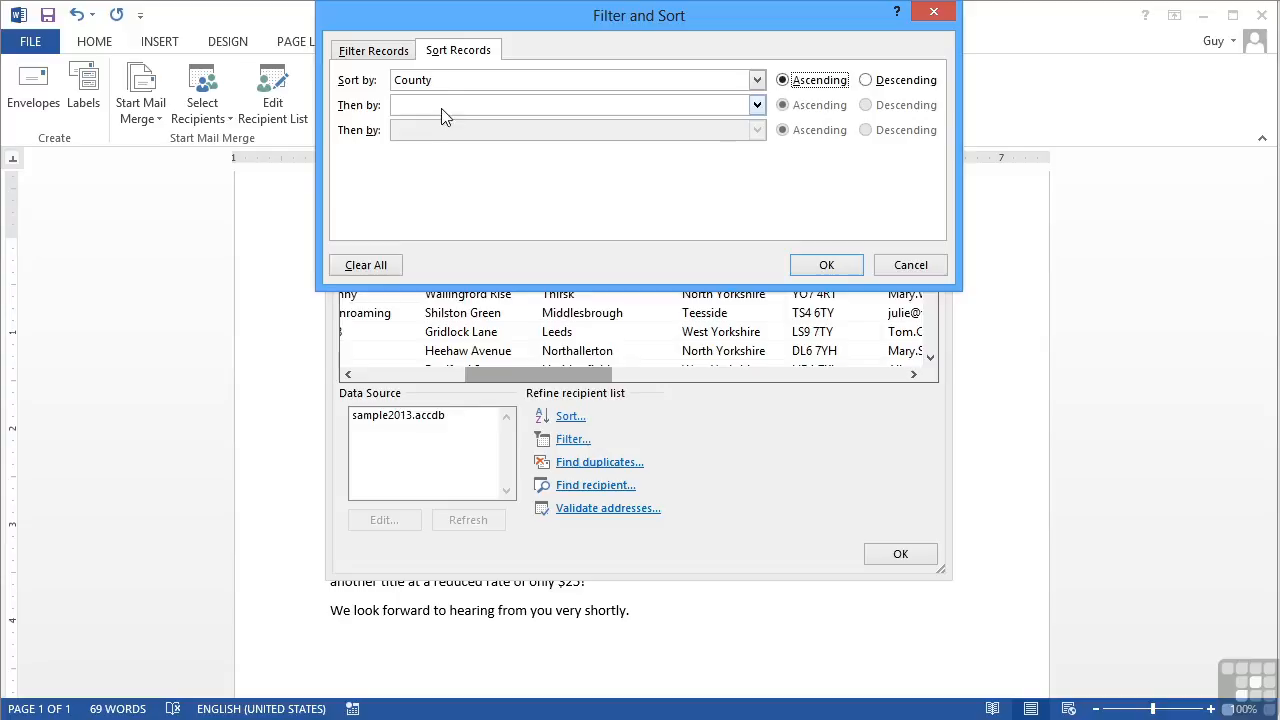
pyautogui.click(756, 105)
pyautogui.click(757, 186)
pyautogui.click(757, 186)
pyautogui.click(757, 186)
pyautogui.click(757, 186)
pyautogui.click(757, 186)
pyautogui.click(757, 186)
pyautogui.click(511, 163)
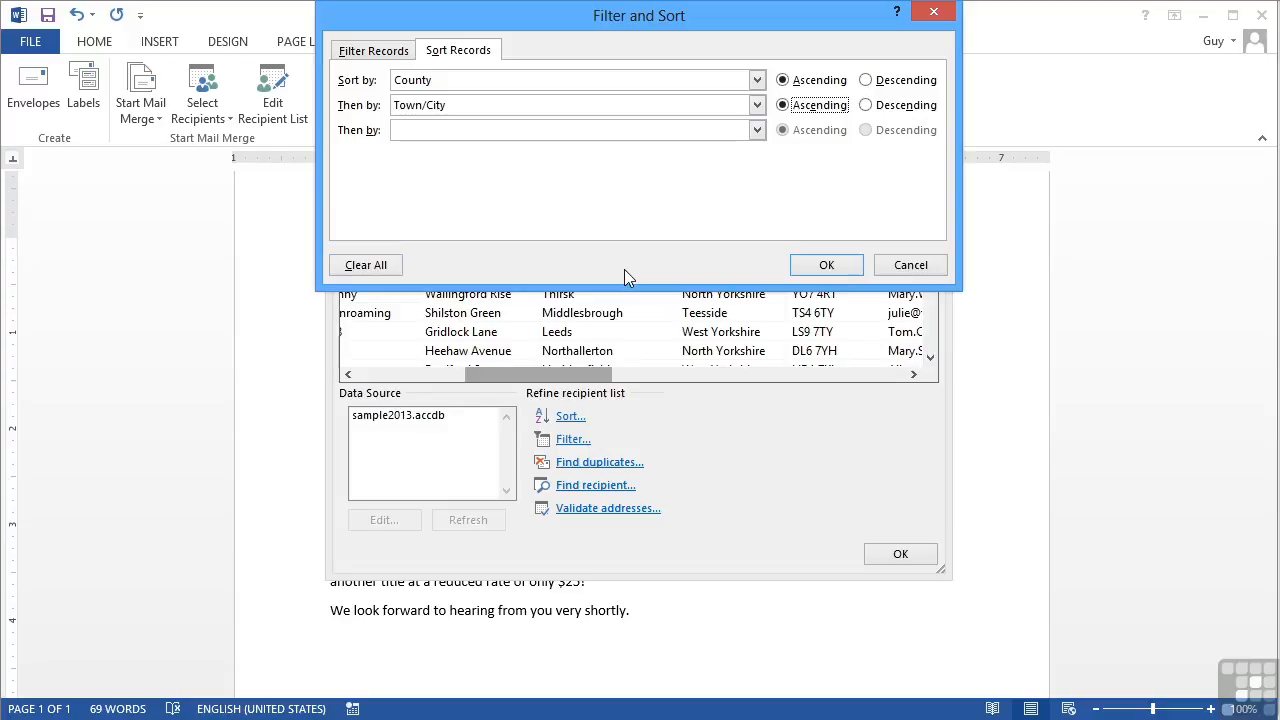
pyautogui.click(843, 263)
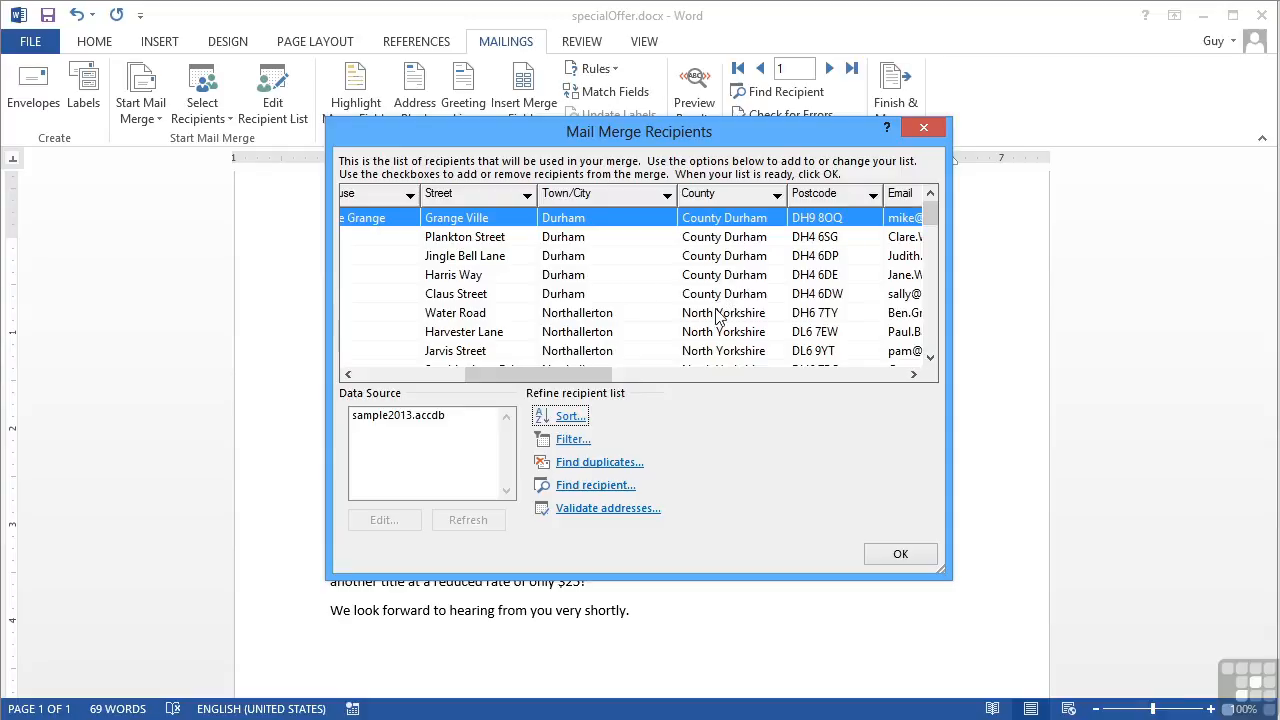
pyautogui.click(930, 358)
pyautogui.scroll(-4, 930, 358)
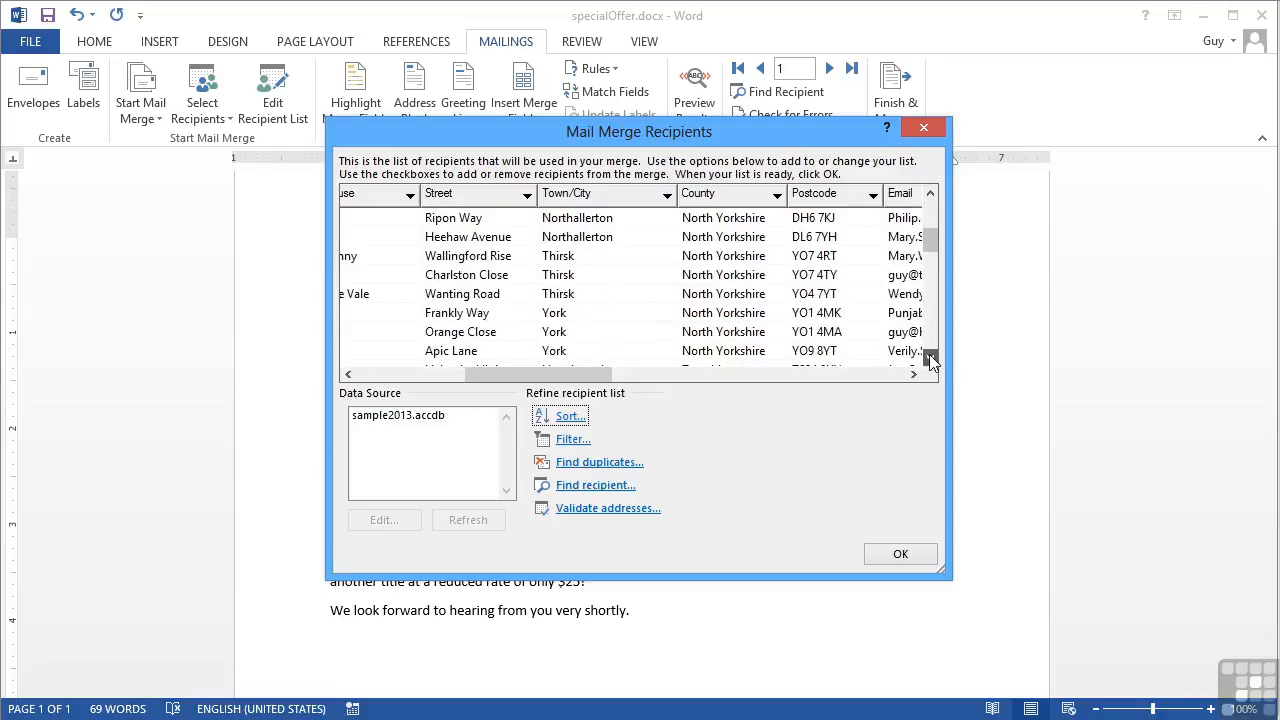
pyautogui.click(930, 194)
pyautogui.click(930, 194)
pyautogui.click(930, 194)
pyautogui.click(930, 196)
# Close the recipient list, preview merged results and advance to record 11 (Northallerton, Office 2010)
pyautogui.click(896, 555)
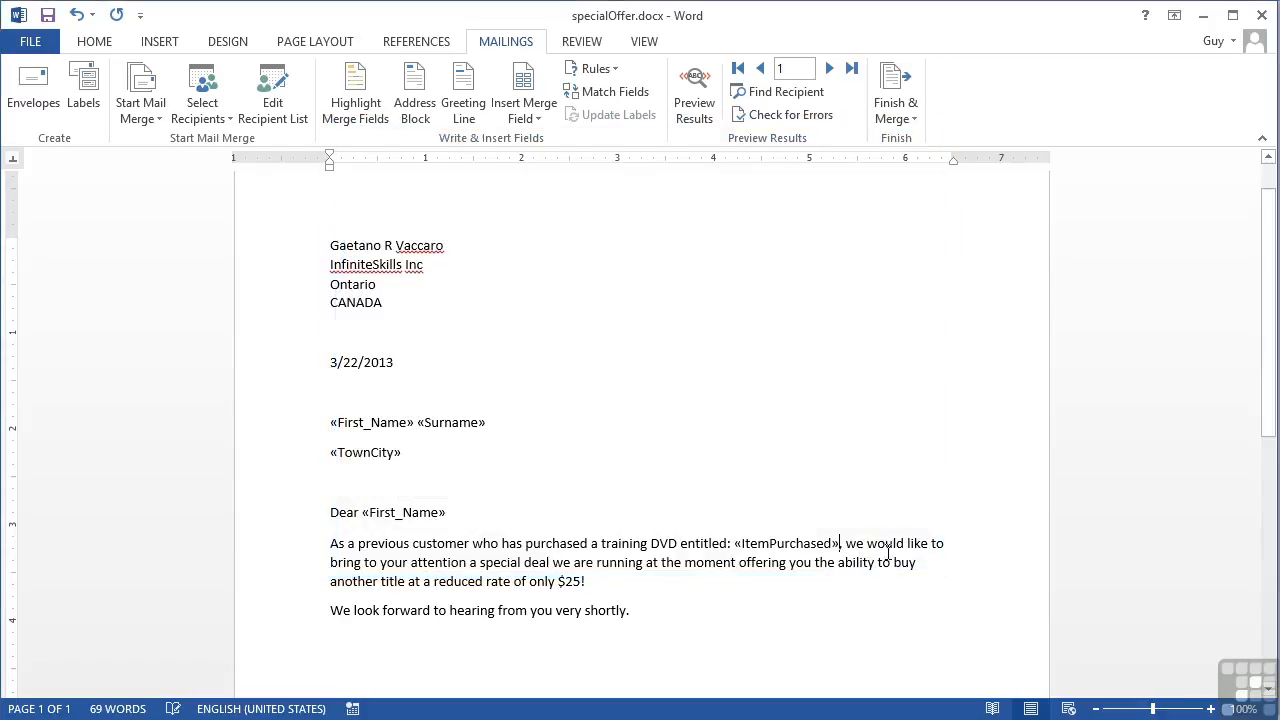
pyautogui.click(694, 95)
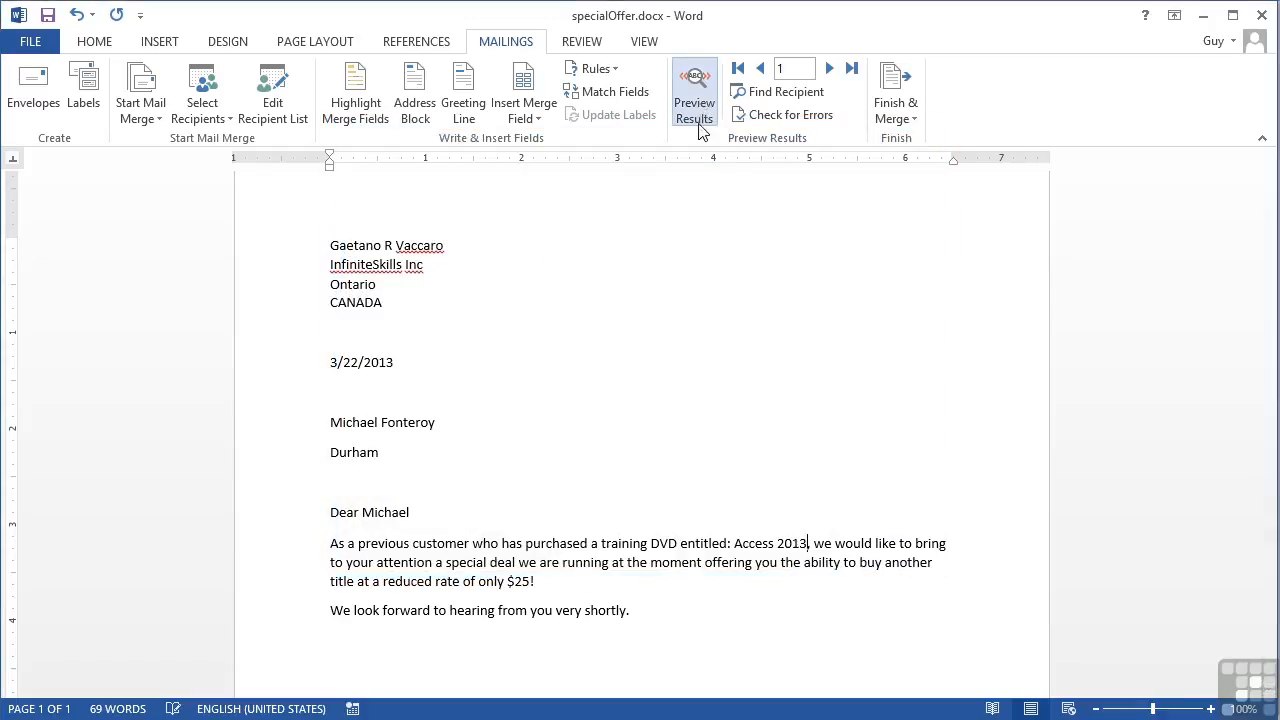
pyautogui.click(829, 70)
pyautogui.click(829, 70)
pyautogui.click(829, 70)
pyautogui.click(829, 70)
pyautogui.click(829, 70)
pyautogui.click(829, 70)
pyautogui.click(829, 70)
pyautogui.click(829, 70)
pyautogui.click(829, 70)
pyautogui.click(829, 70)
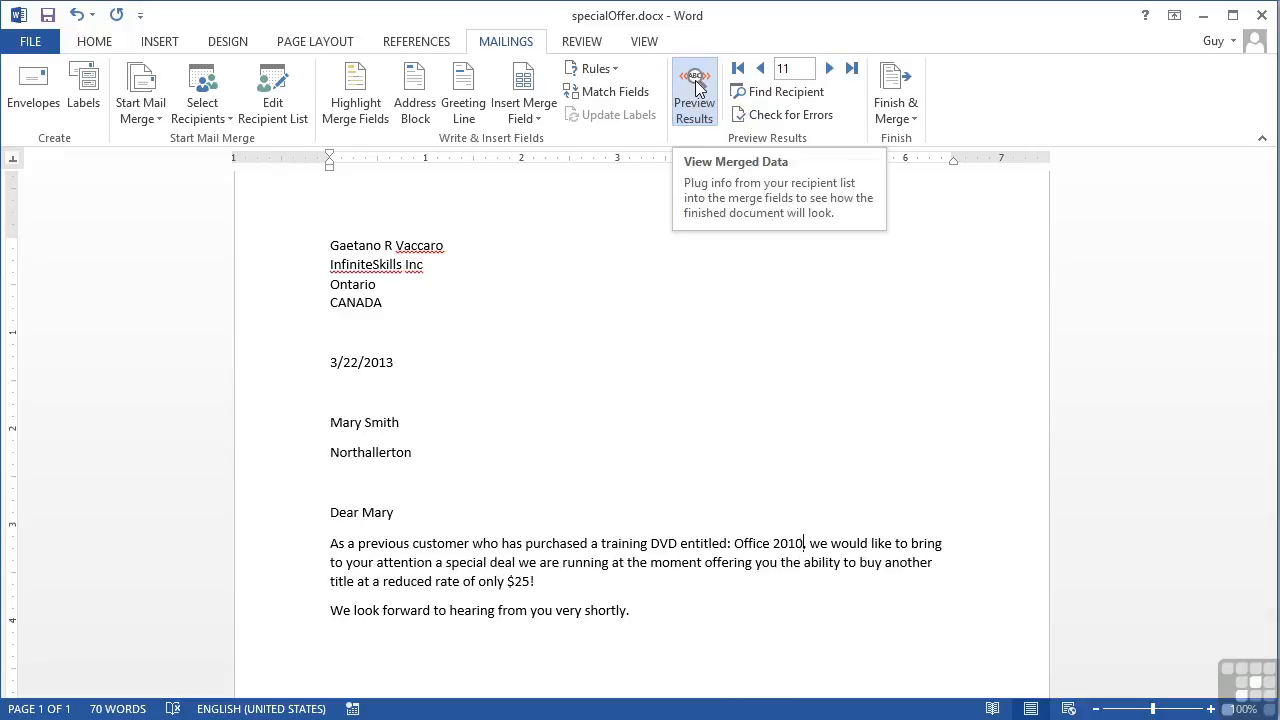
# Reopen Mail Merge Recipients and untick the third, fifth and seventh recipients
pyautogui.click(274, 95)
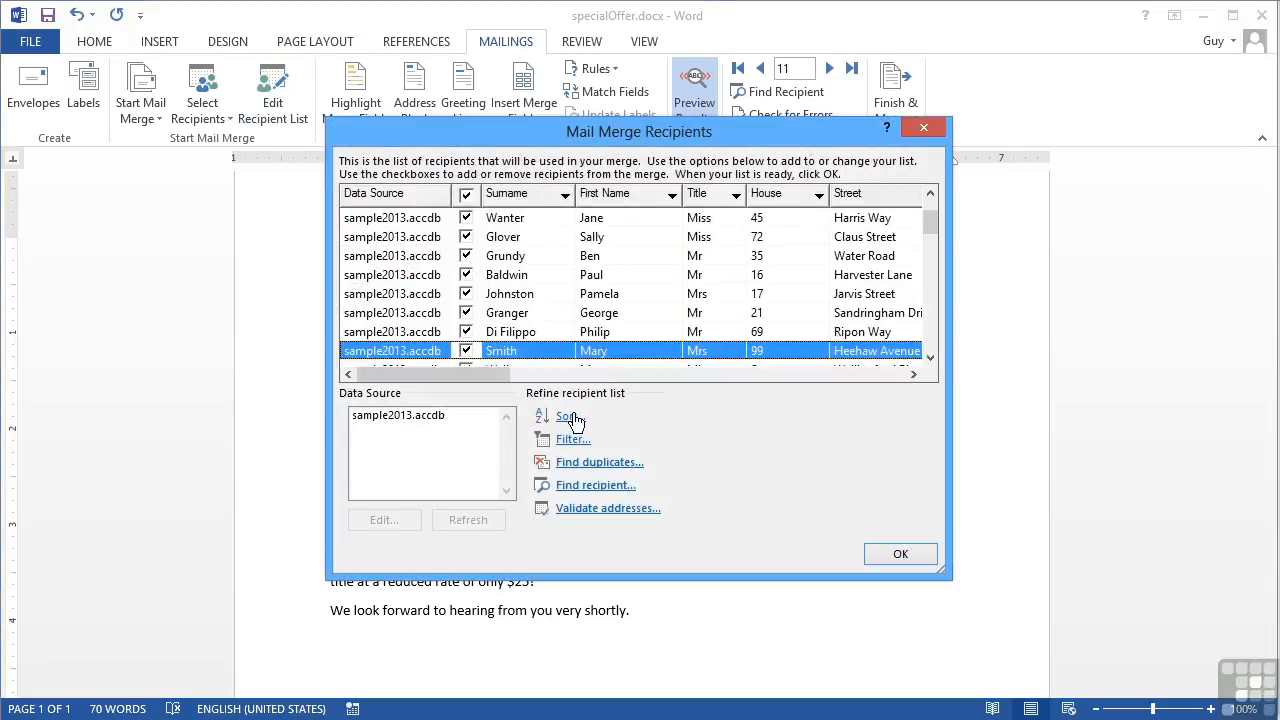
pyautogui.click(466, 332)
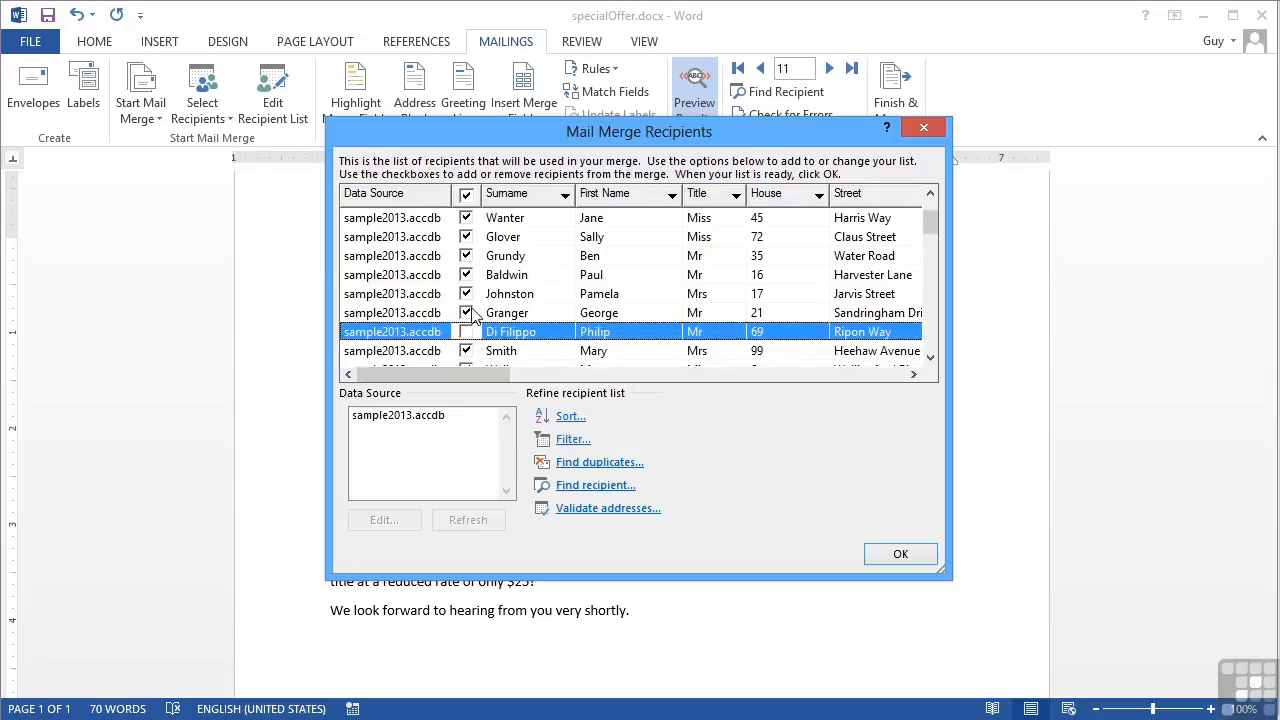
pyautogui.click(467, 294)
pyautogui.click(468, 256)
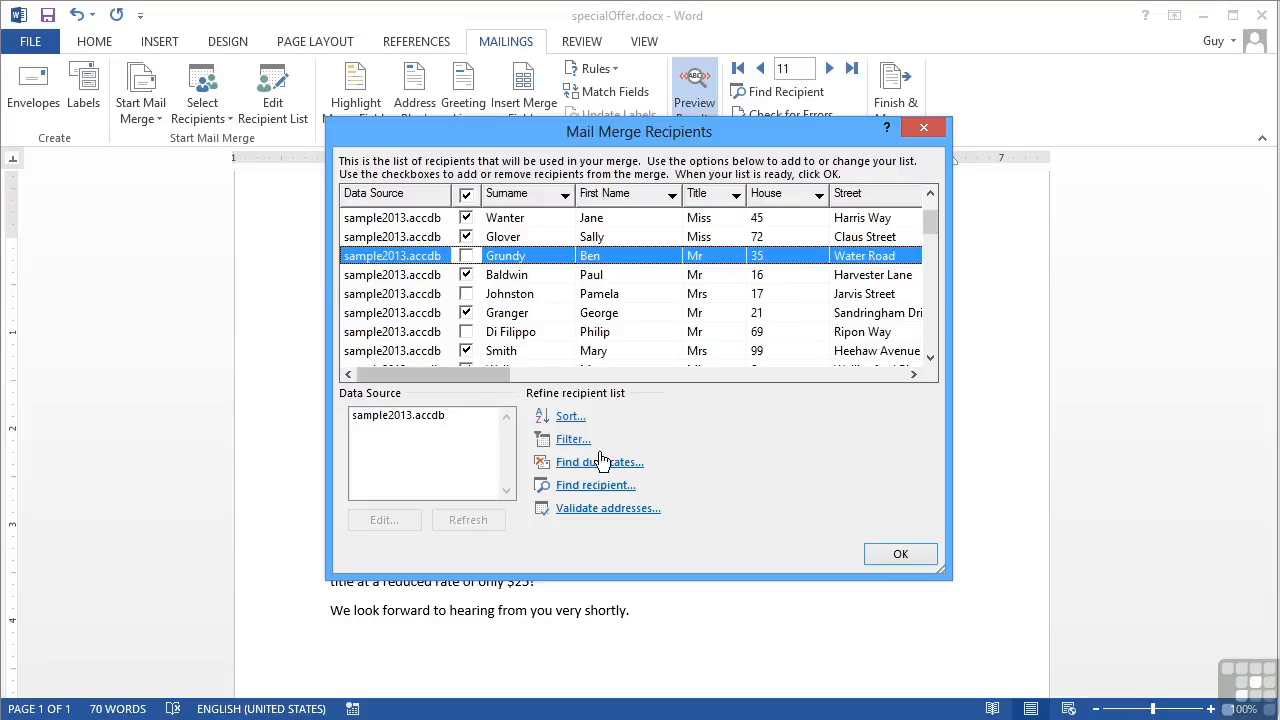
# Filter the recipients to County Equal to 'north yorkshire'
pyautogui.click(574, 440)
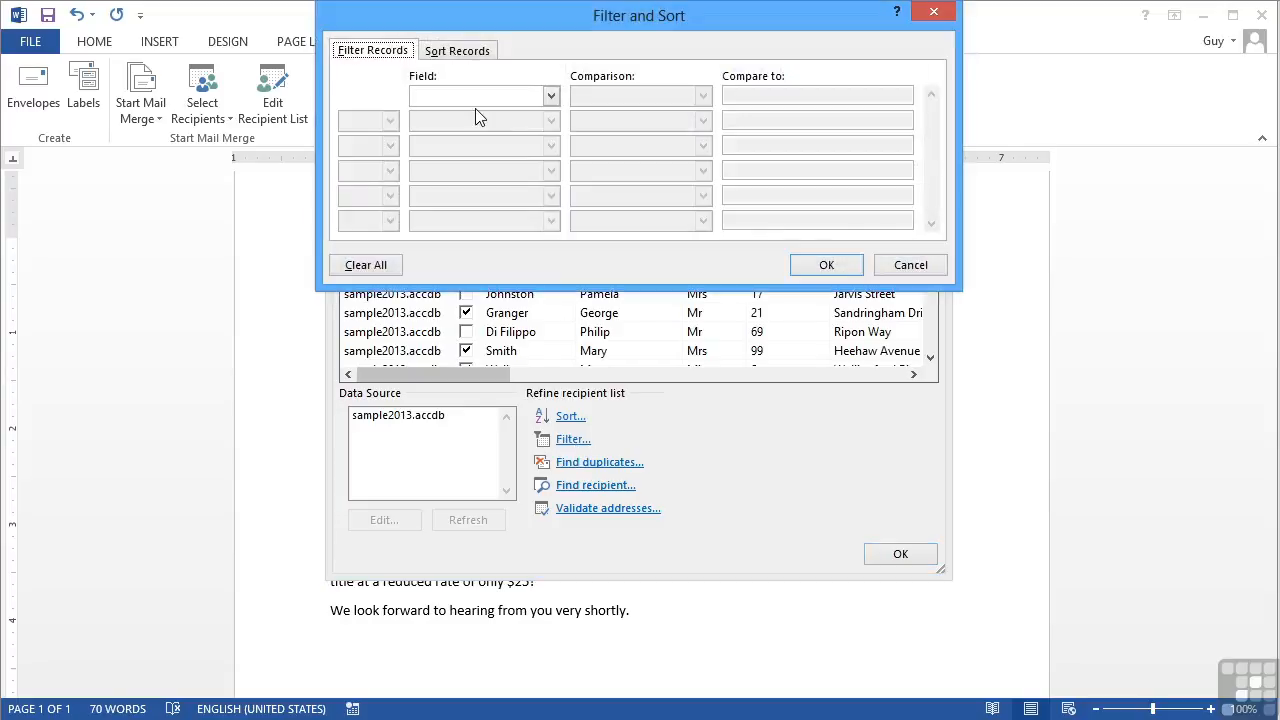
pyautogui.click(550, 97)
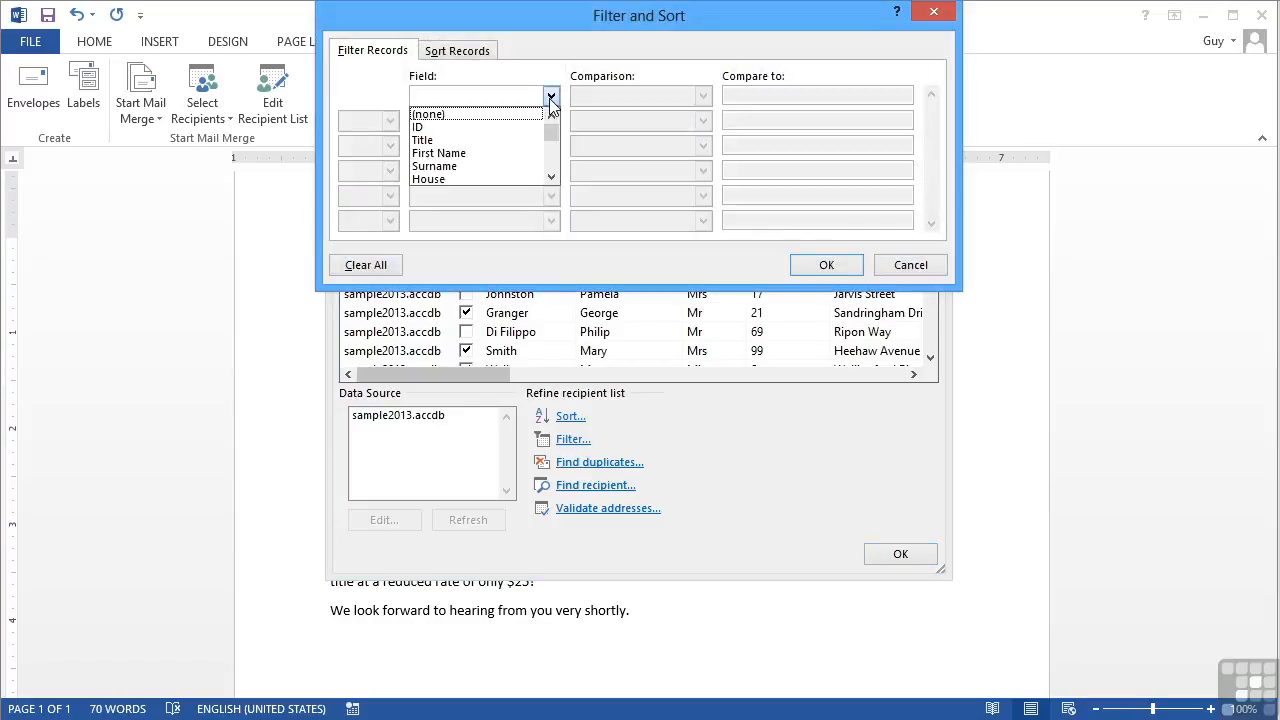
pyautogui.click(551, 177)
pyautogui.click(551, 177)
pyautogui.click(551, 177)
pyautogui.click(551, 177)
pyautogui.click(551, 177)
pyautogui.click(492, 166)
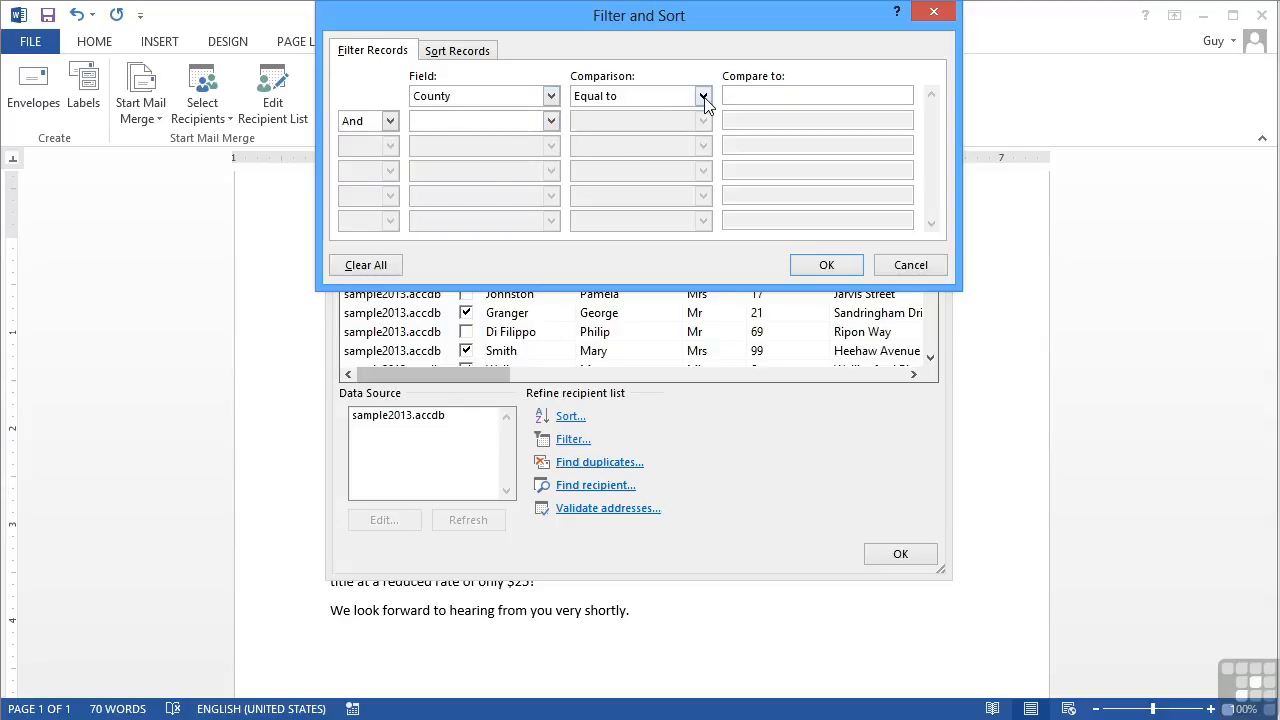
pyautogui.click(703, 96)
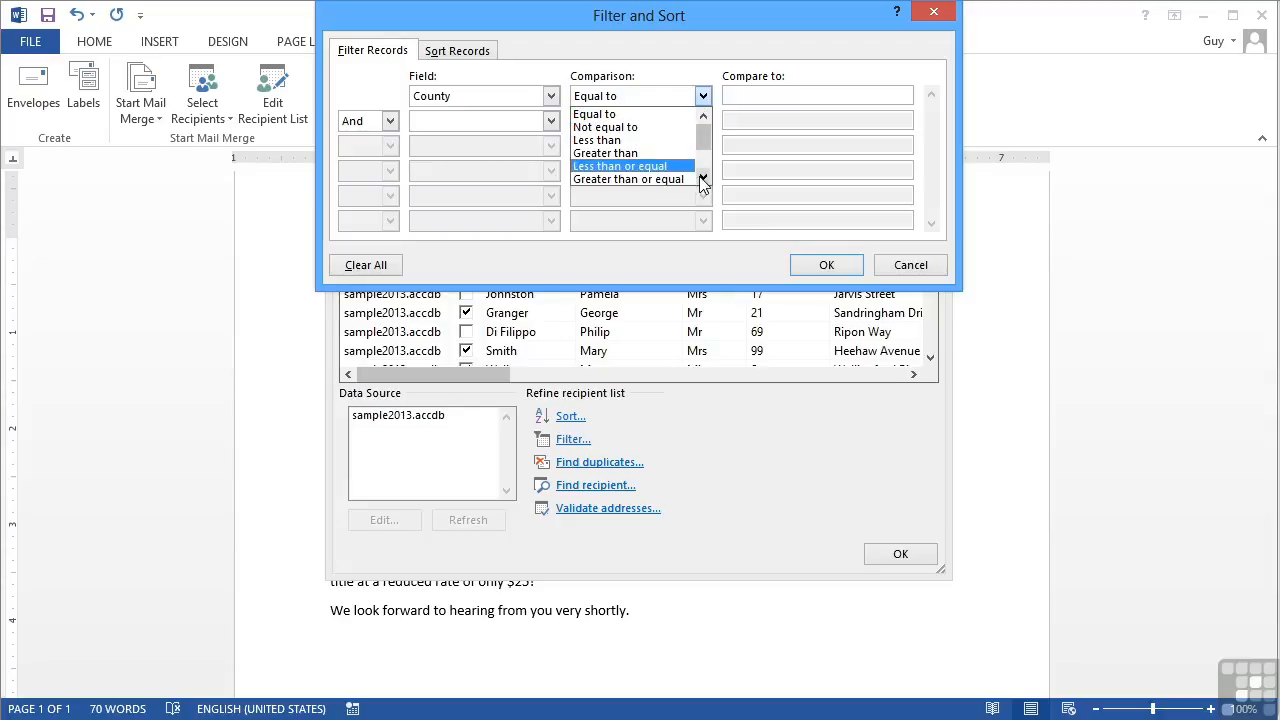
pyautogui.click(765, 96)
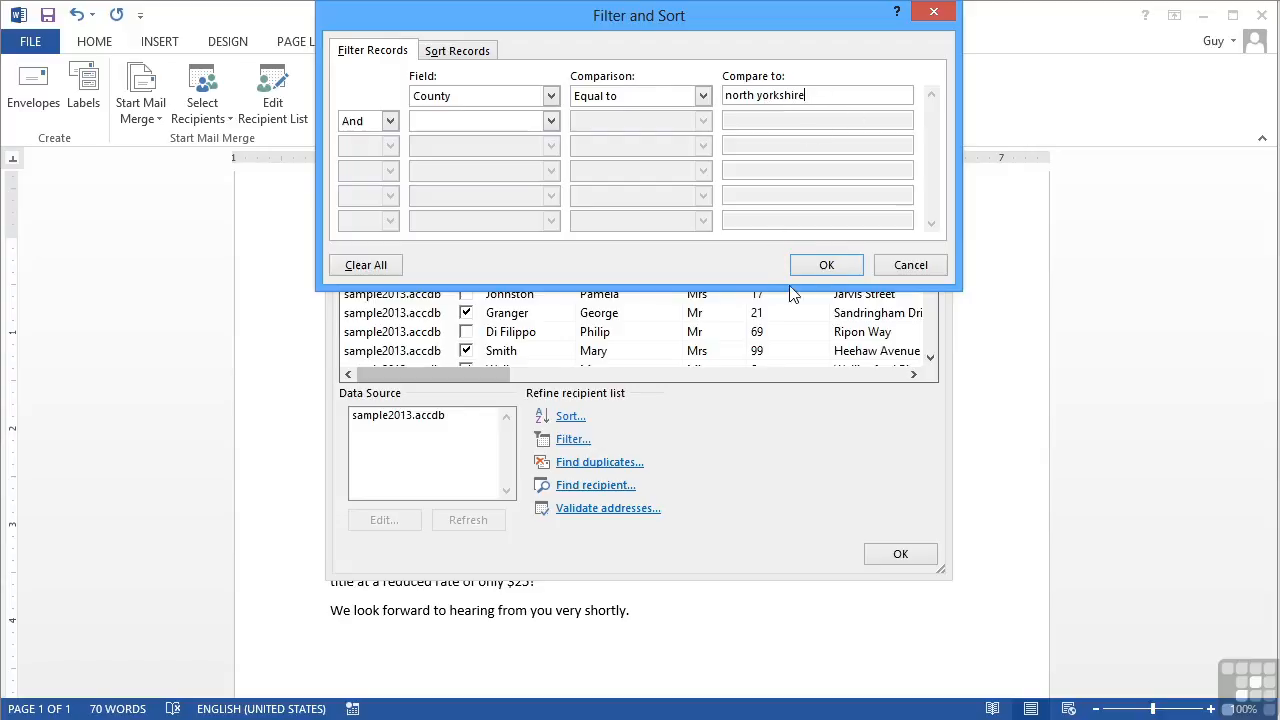
pyautogui.click(815, 268)
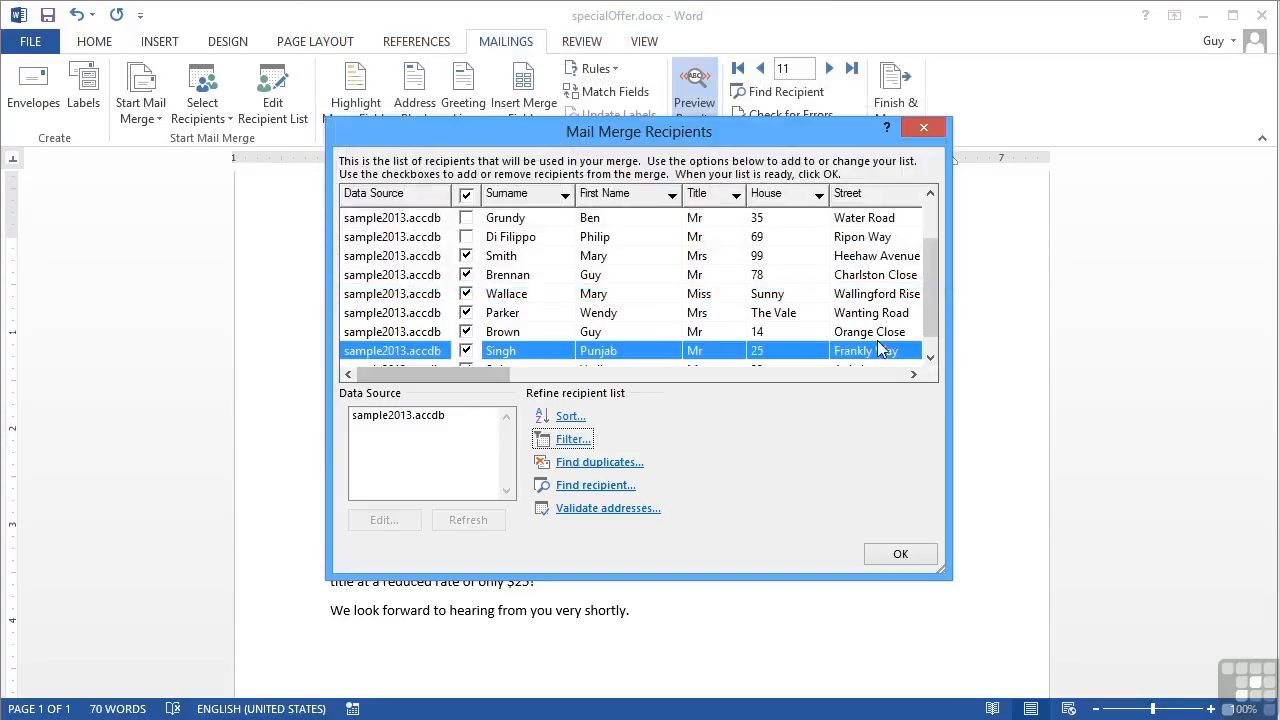
# Scroll through the recipients' town and county columns, then reopen Filter and Sort
pyautogui.moveTo(928, 316); pyautogui.dragTo(927, 253)
pyautogui.moveTo(480, 380); pyautogui.dragTo(671, 382)
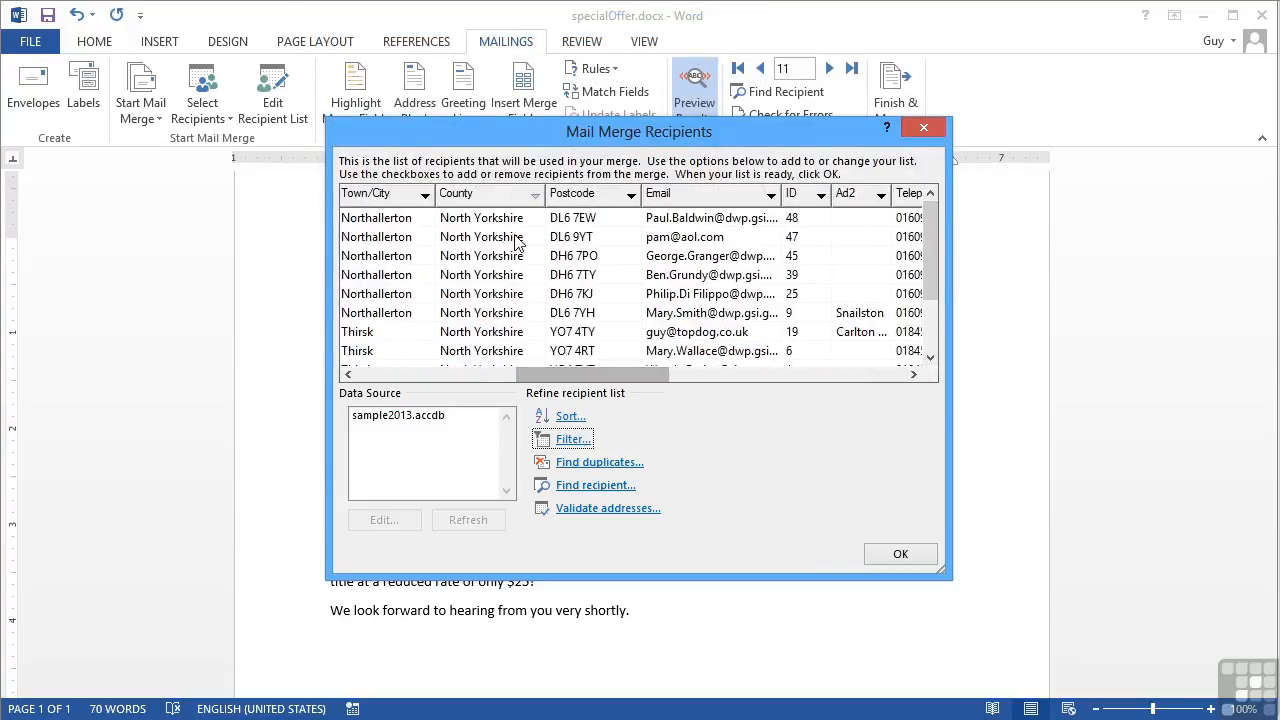
pyautogui.moveTo(933, 275)
pyautogui.mouseDown()
pyautogui.moveTo(932, 315)
pyautogui.moveTo(931, 272)
pyautogui.mouseUp()
pyautogui.moveTo(596, 375); pyautogui.dragTo(472, 395)
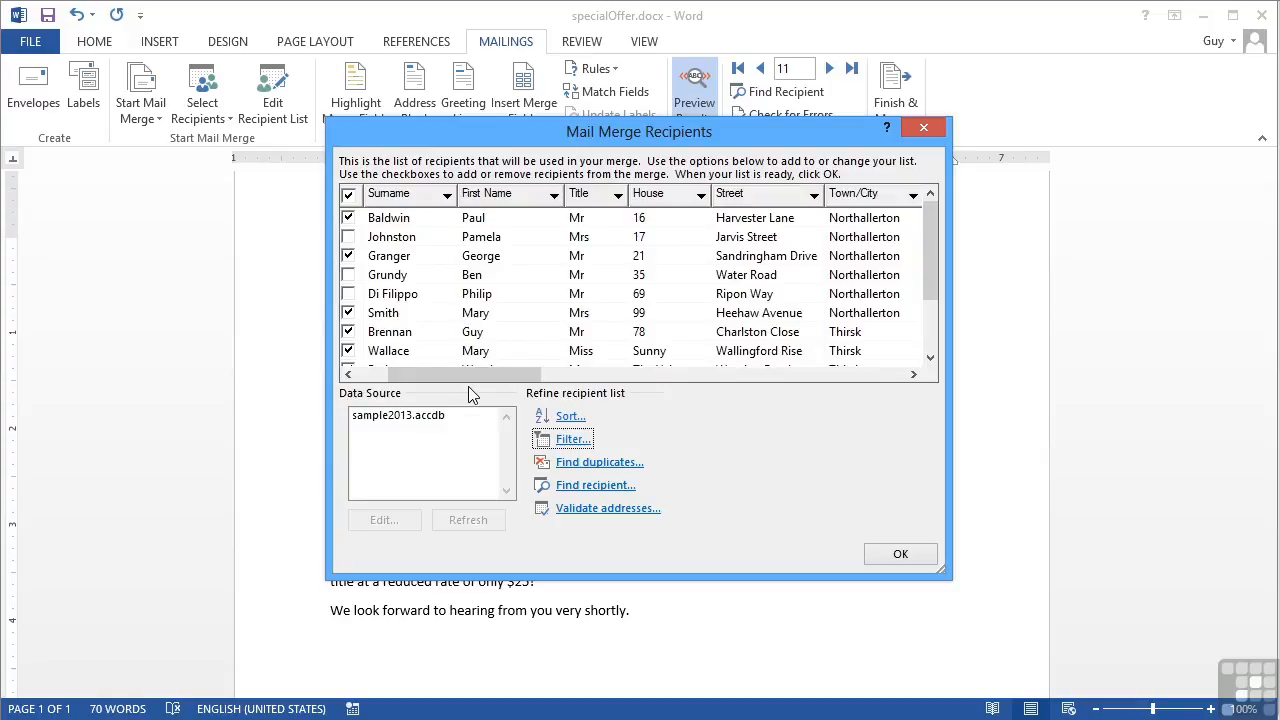
pyautogui.click(576, 442)
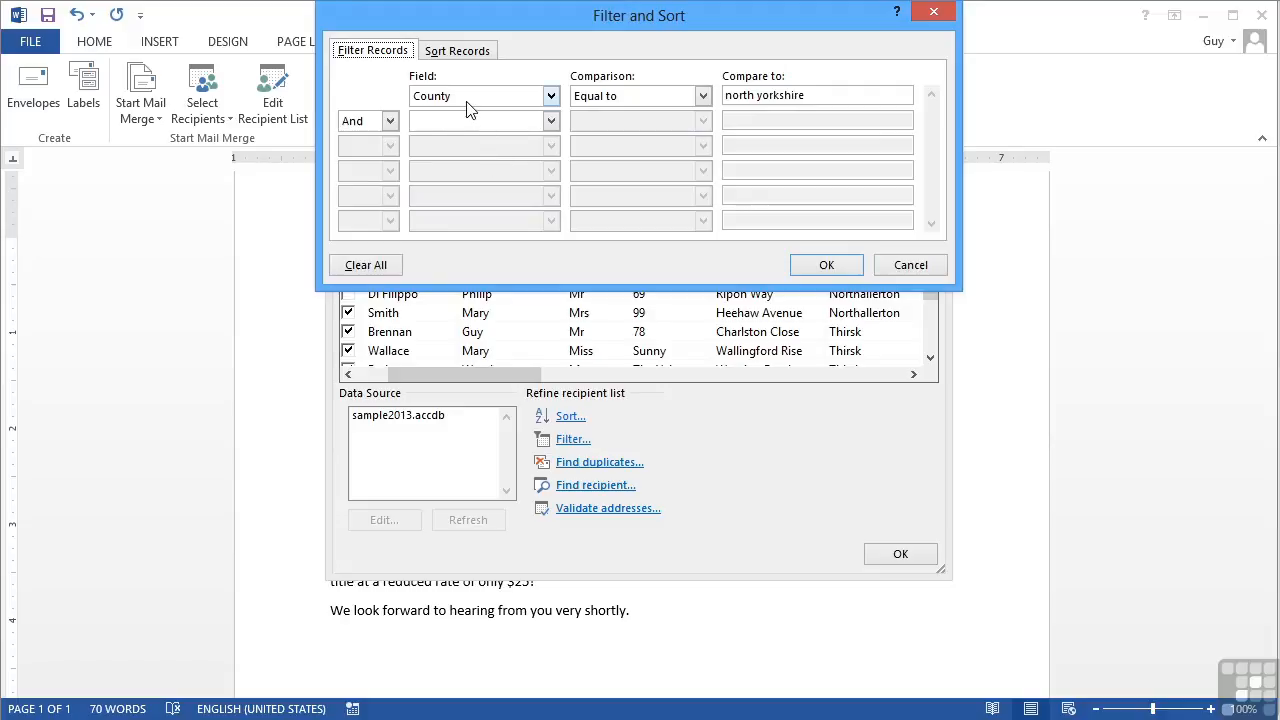
# Change the filter condition to Salary Greater than 20000 and apply it
pyautogui.click(551, 97)
pyautogui.click(551, 177)
pyautogui.moveTo(551, 177); pyautogui.dragTo(552, 177)
pyautogui.click(480, 153)
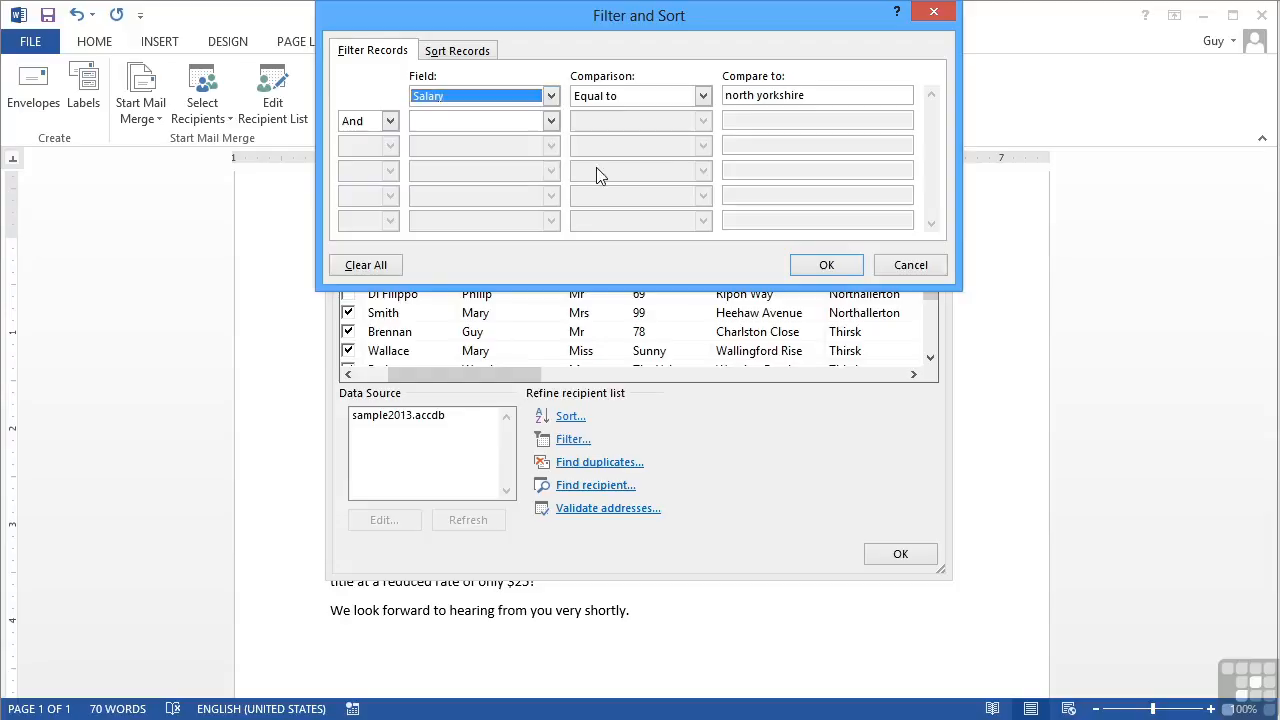
pyautogui.click(703, 96)
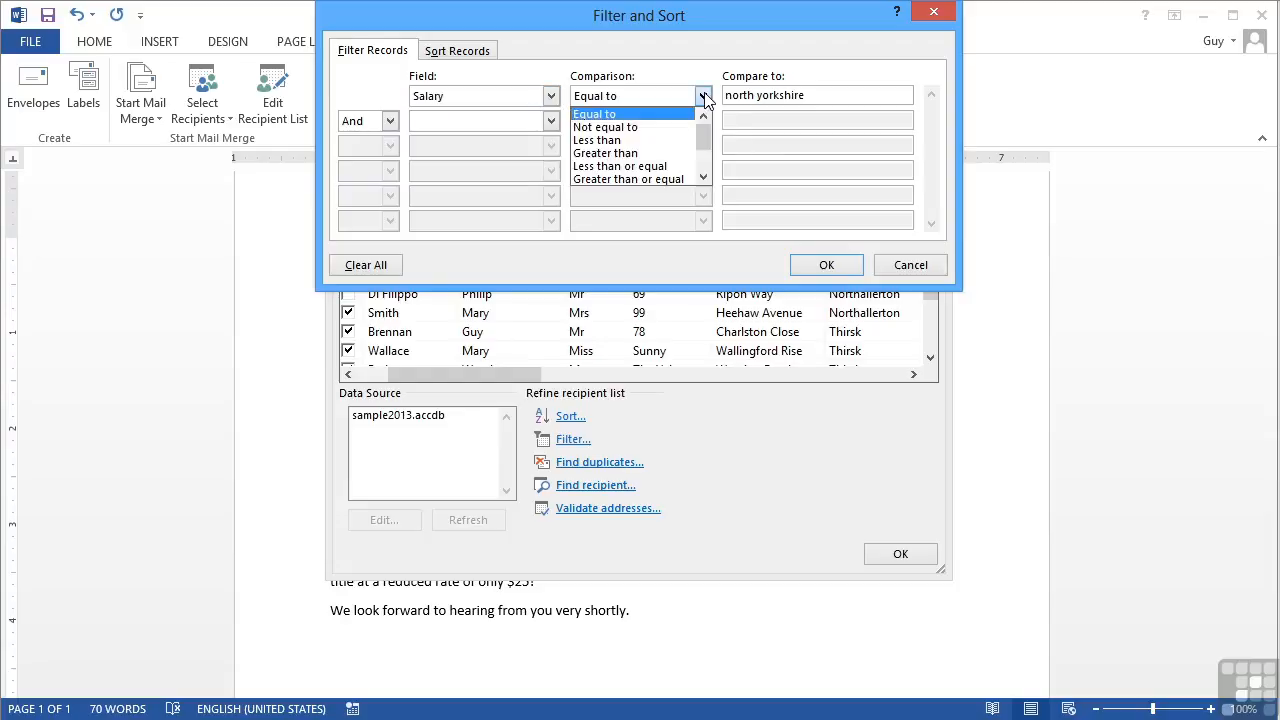
pyautogui.click(656, 154)
pyautogui.press('Tab')
pyautogui.press('BackSpace')
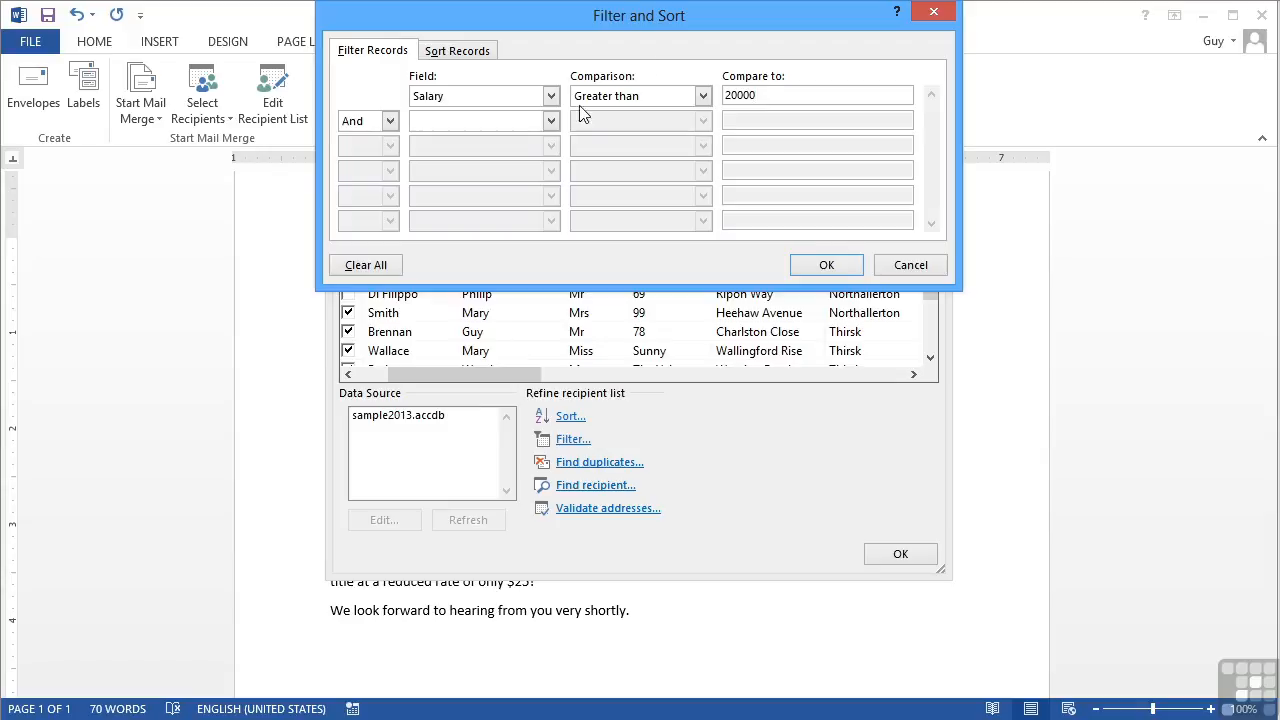
pyautogui.click(826, 265)
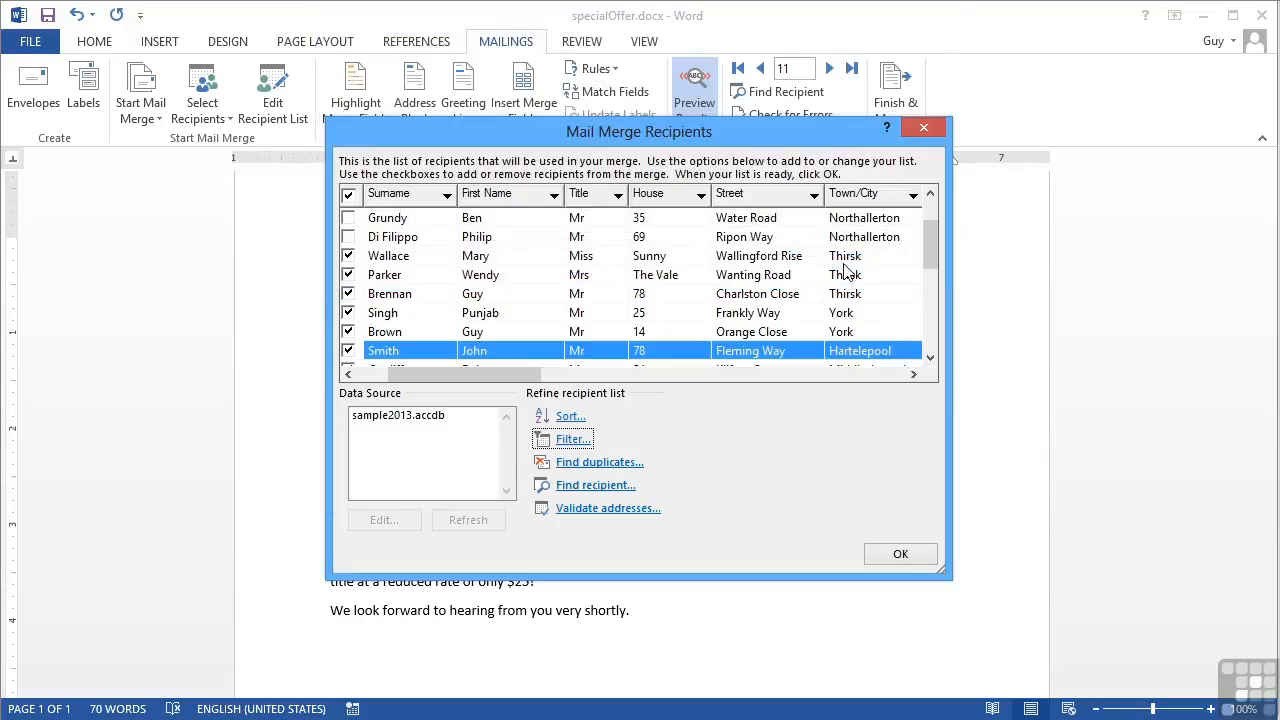
# Scroll to the Salary column to check the results, then reopen the filter settings
pyautogui.moveTo(528, 381); pyautogui.dragTo(778, 378)
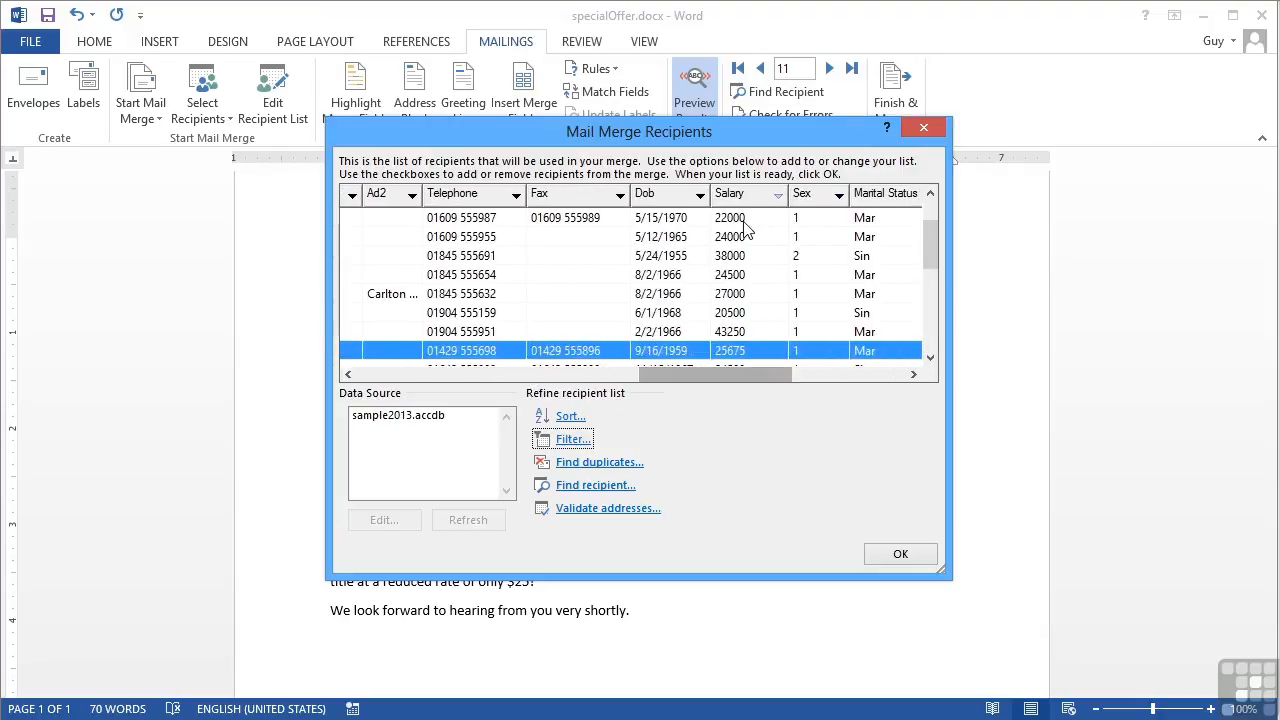
pyautogui.moveTo(928, 252); pyautogui.dragTo(912, 345)
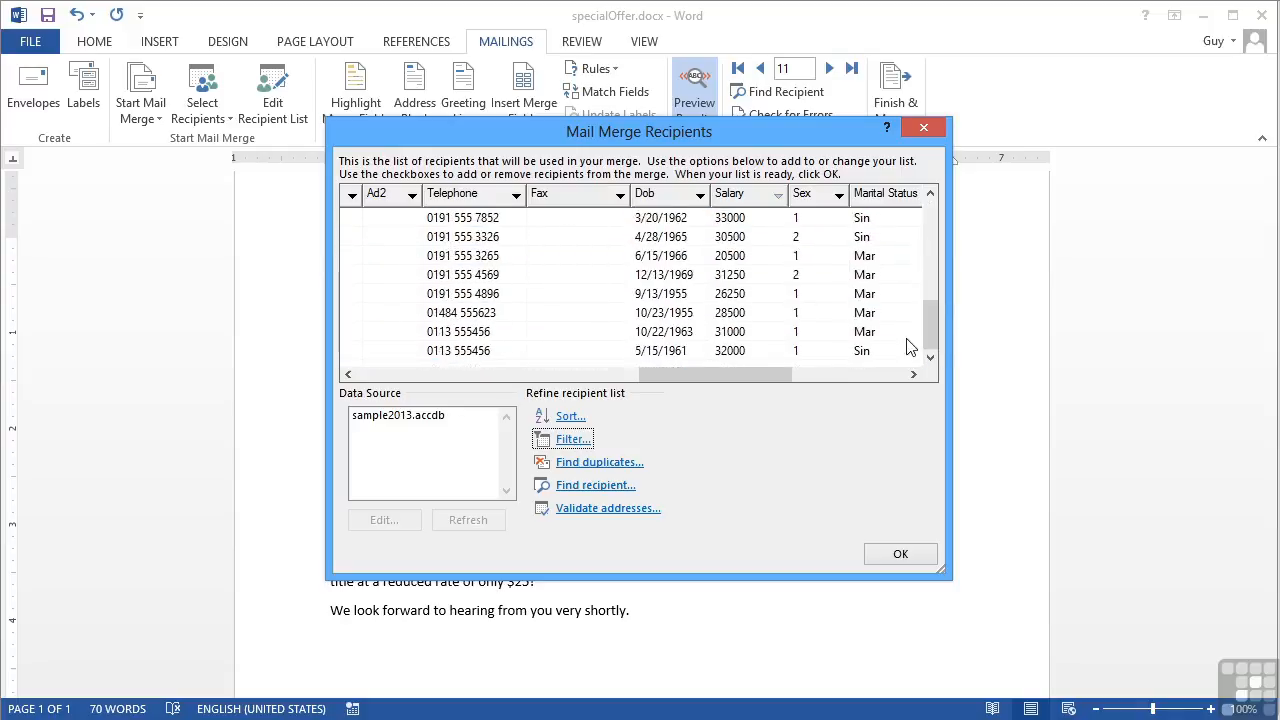
pyautogui.click(575, 441)
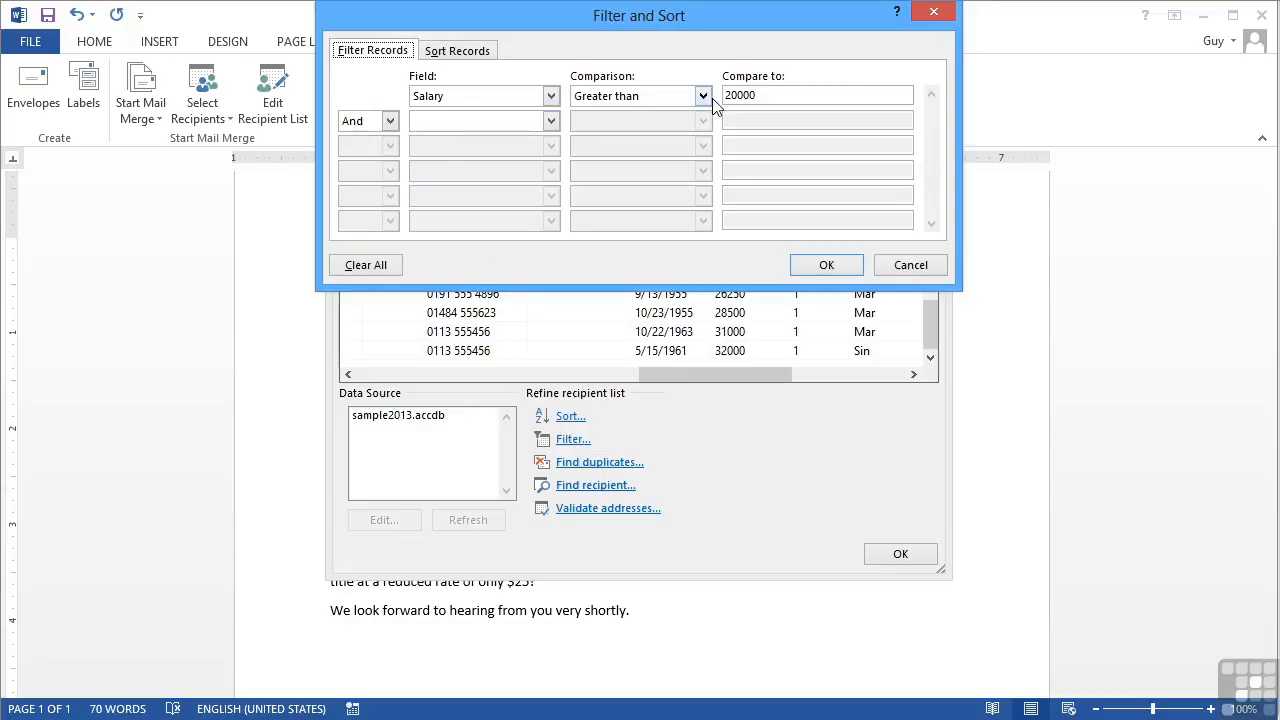
# Add a second And condition: Sex Equal to 1
pyautogui.click(549, 120)
pyautogui.click(552, 203)
pyautogui.scroll(-8, 552, 203)
pyautogui.click(520, 191)
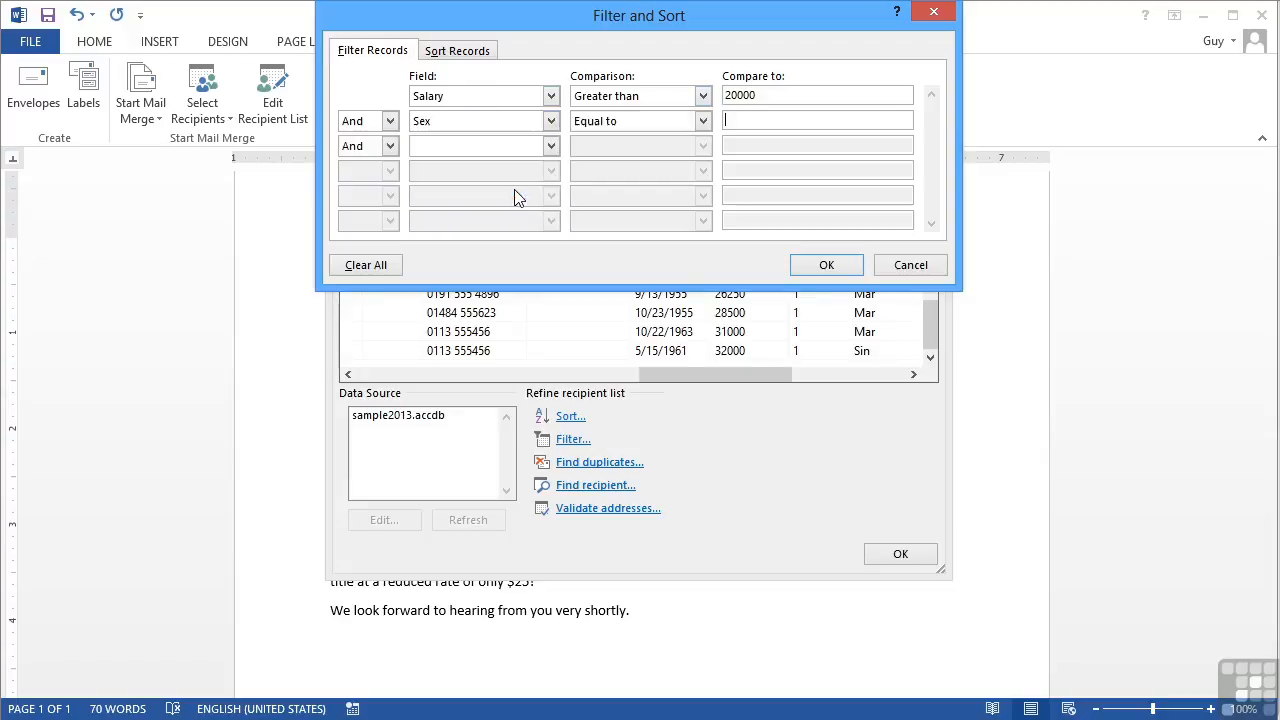
pyautogui.click(748, 117)
# Add a third condition, County Equal to 'north yorkshire', and apply the filter
pyautogui.click(550, 146)
pyautogui.scroll(-4, 552, 225)
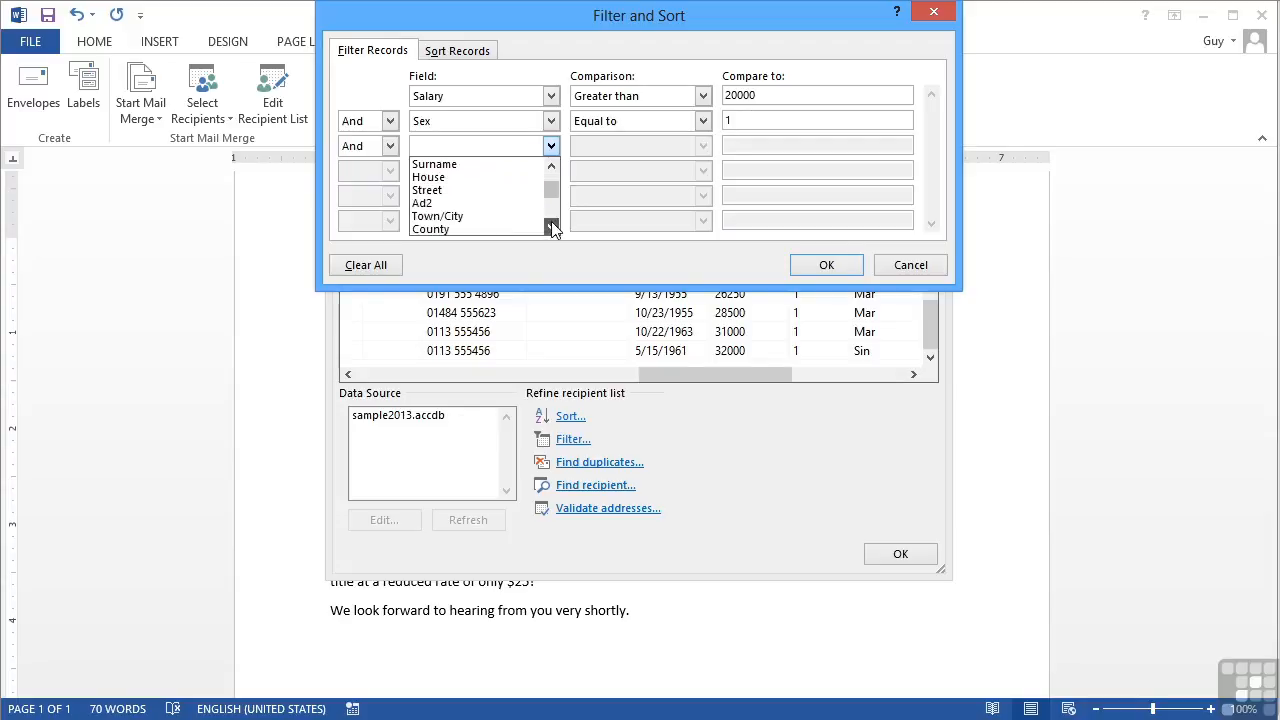
pyautogui.click(503, 165)
pyautogui.click(768, 146)
pyautogui.write('north yorkshire')
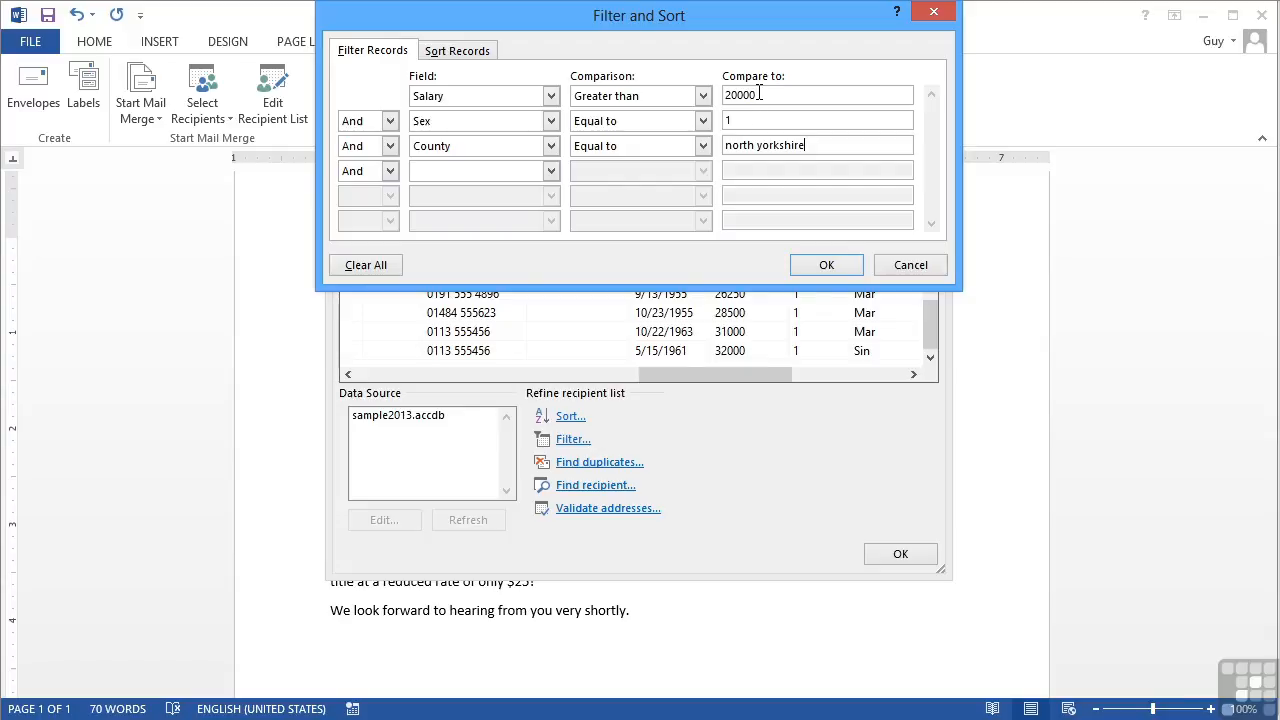
pyautogui.click(824, 265)
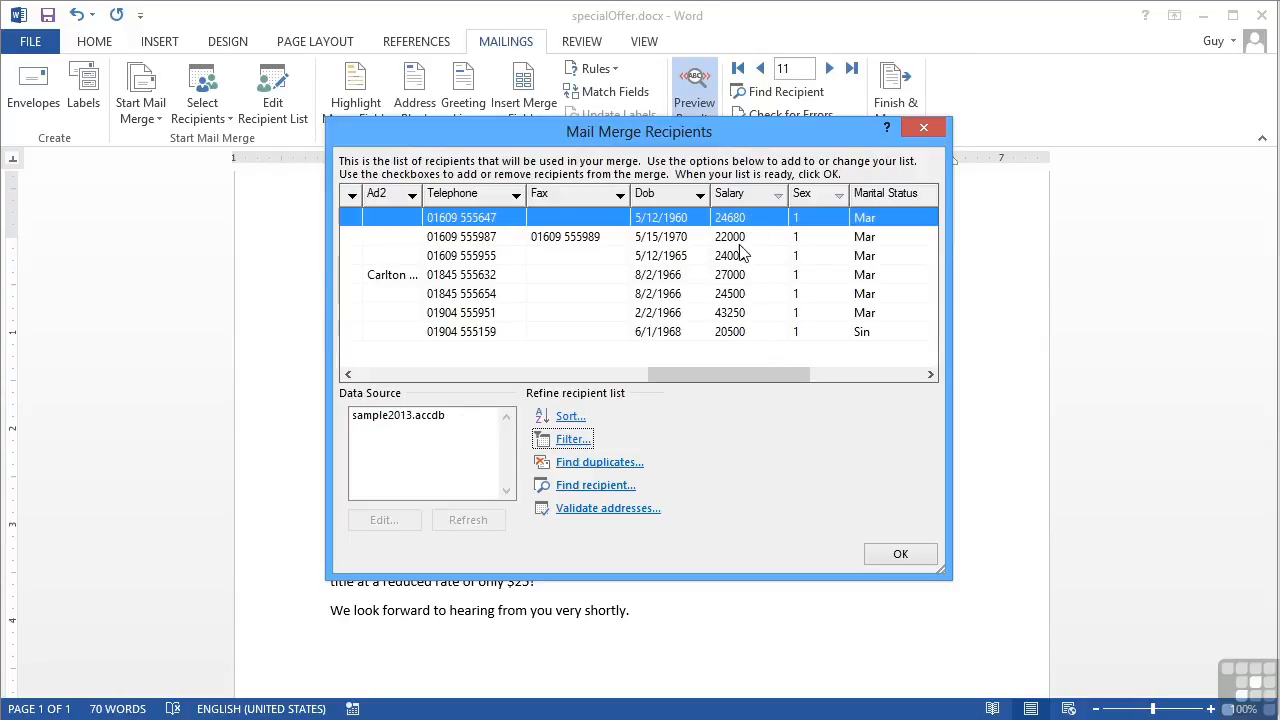
# Reopen the filter, switch the Sex condition to Or, then clear every filter condition
pyautogui.click(573, 440)
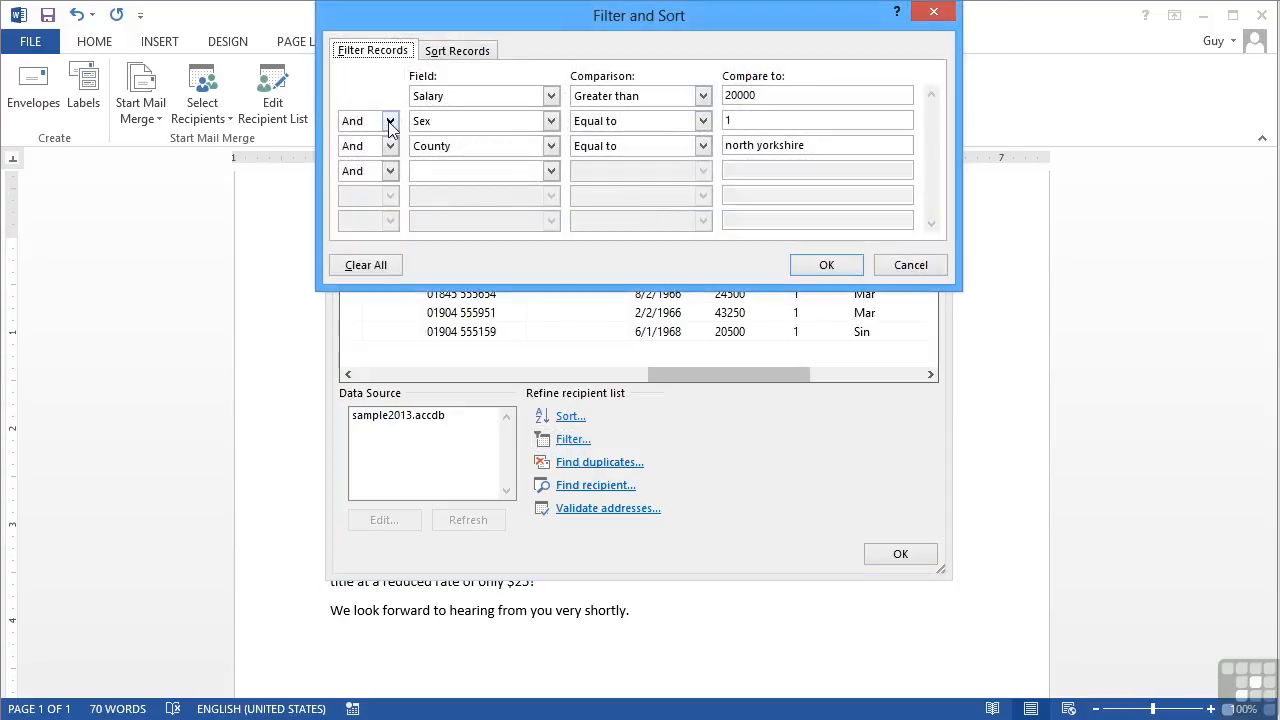
pyautogui.click(390, 122)
pyautogui.click(375, 152)
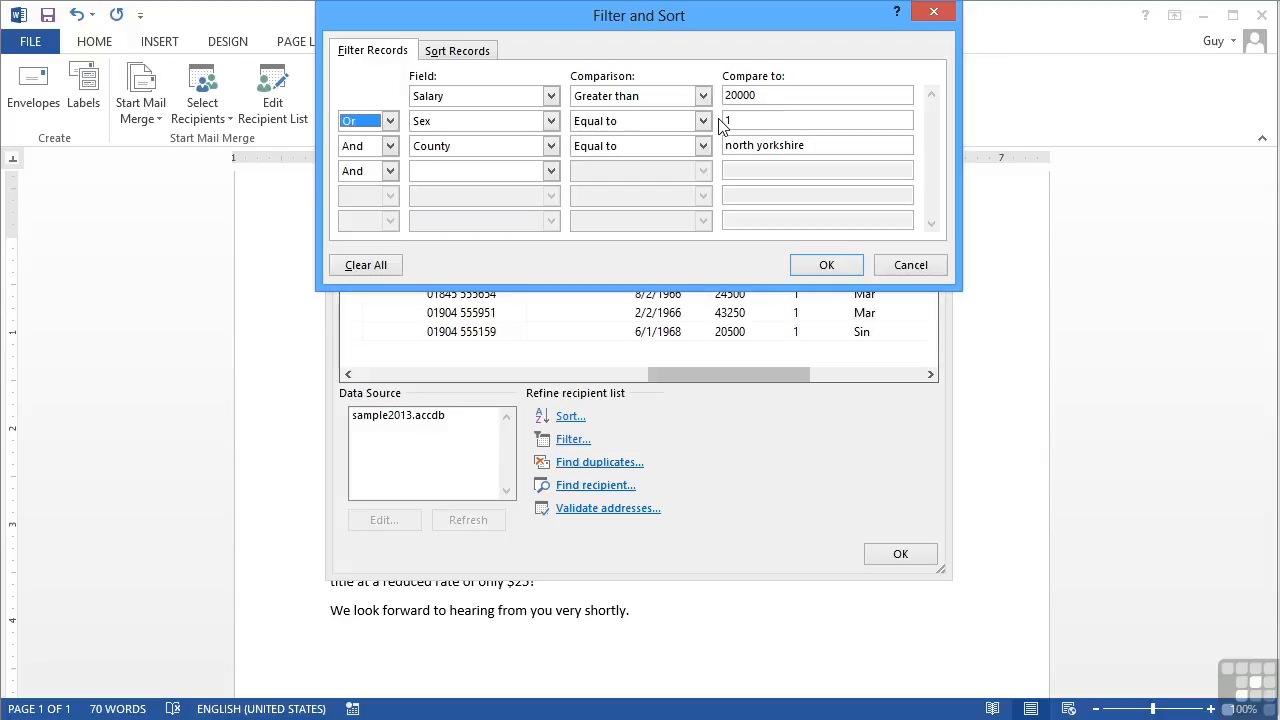
pyautogui.click(391, 121)
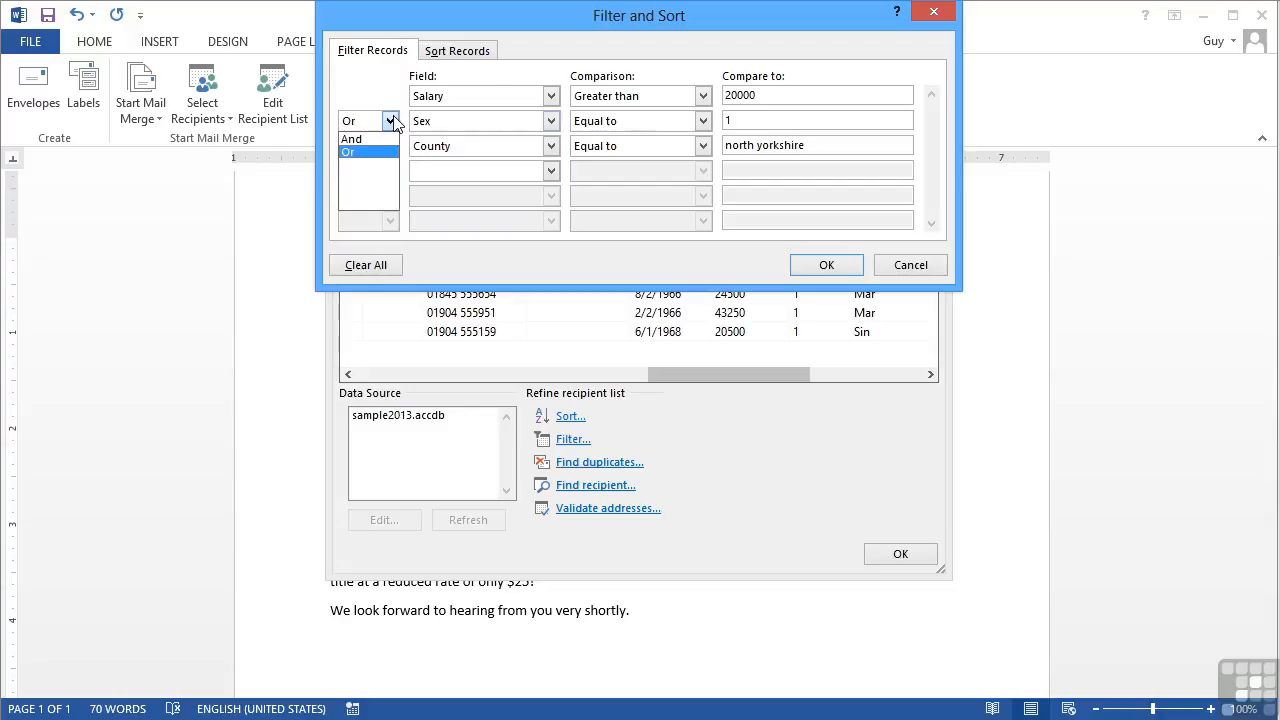
pyautogui.click(388, 265)
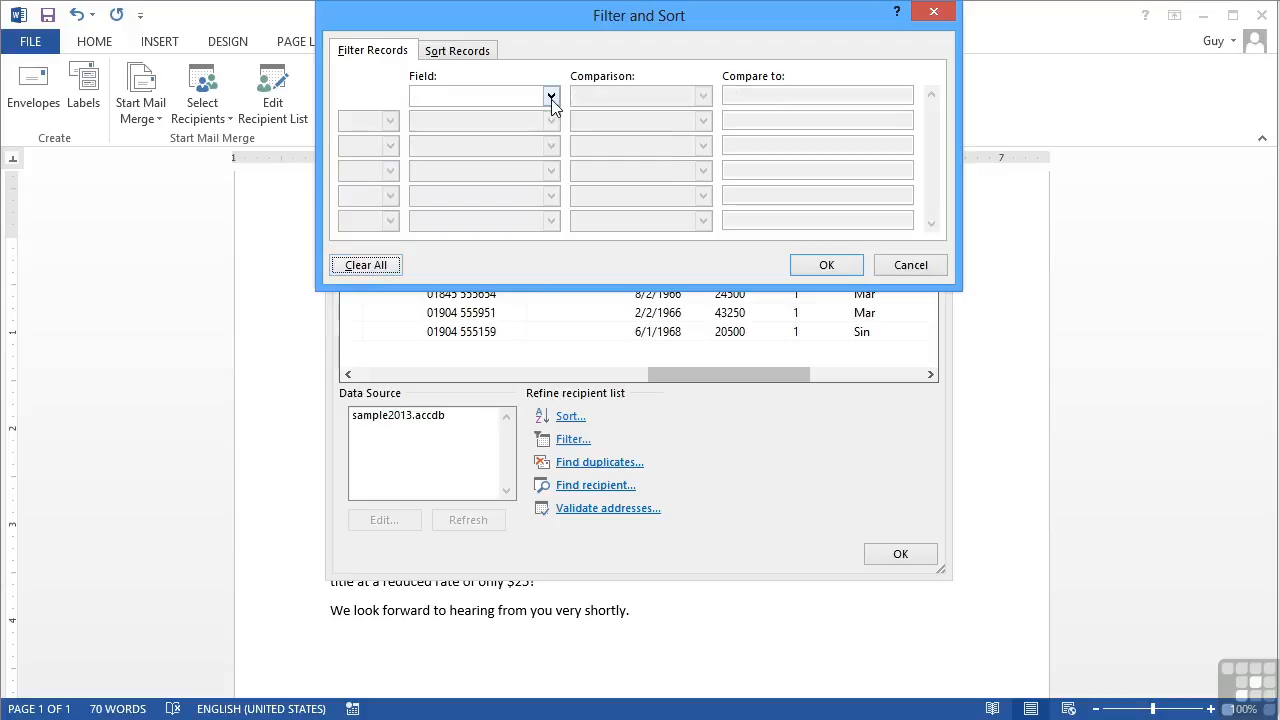
# Apply the emptied filter and sort recipients by County, then Town/City, ascending
pyautogui.click(827, 268)
pyautogui.moveTo(769, 372); pyautogui.dragTo(419, 386)
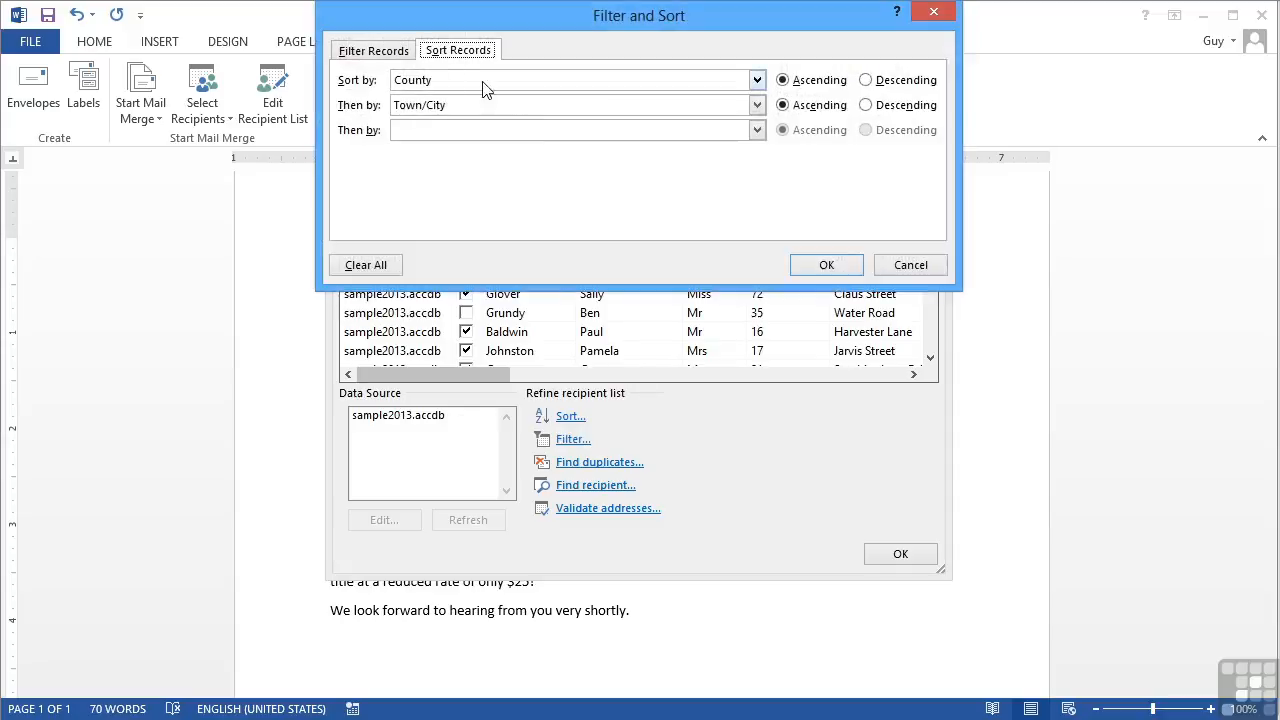
pyautogui.click(824, 266)
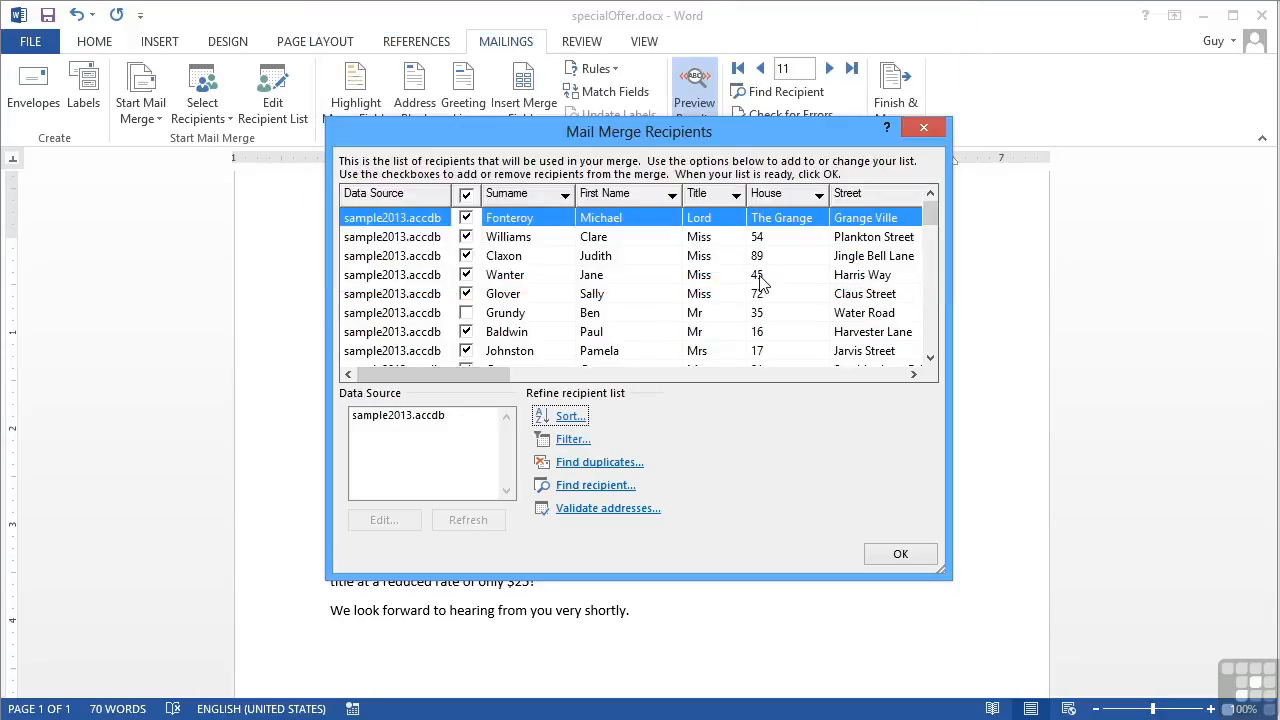